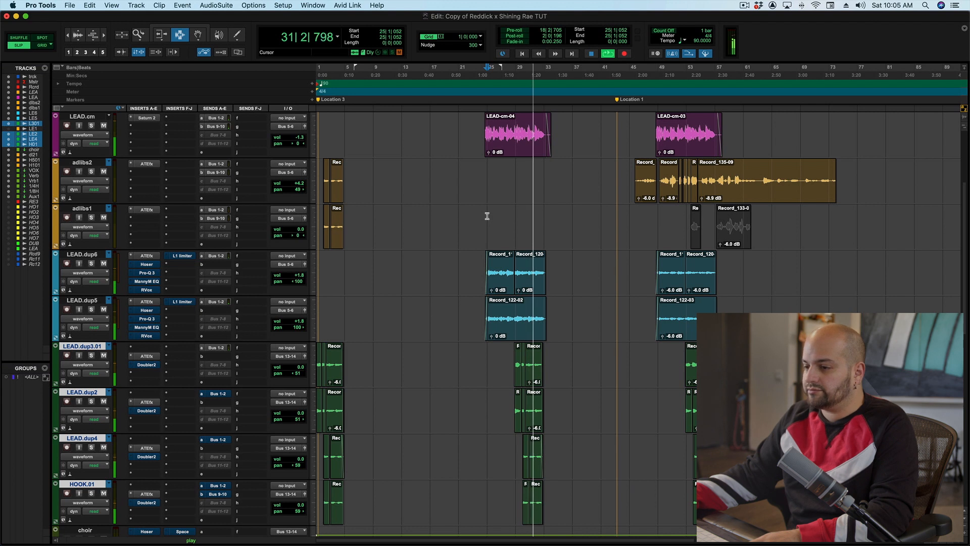
- Stop playback and review the tracks at the top of the session
{"action": "key", "text": "space"}
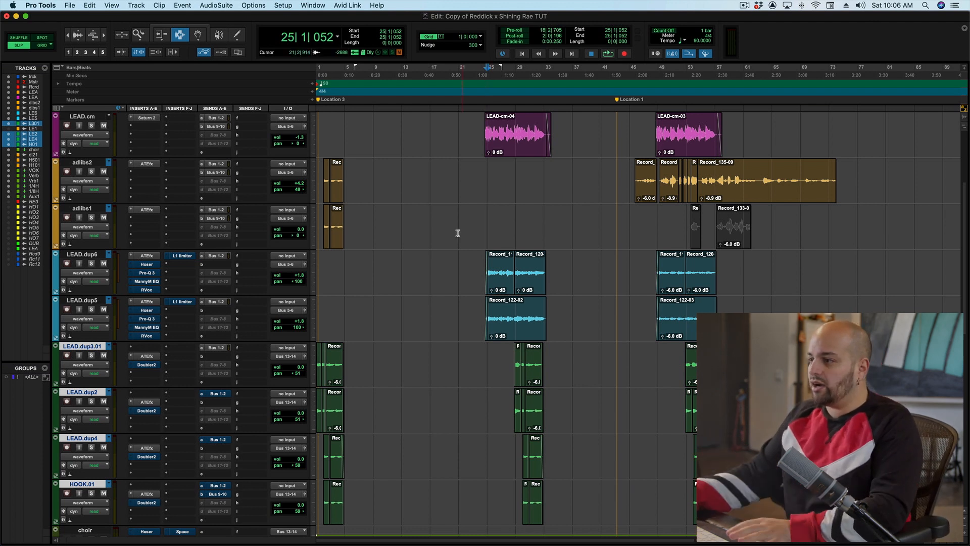
{"action": "scroll", "coordinate": [457, 230], "scroll_direction": "up", "scroll_amount": 5}
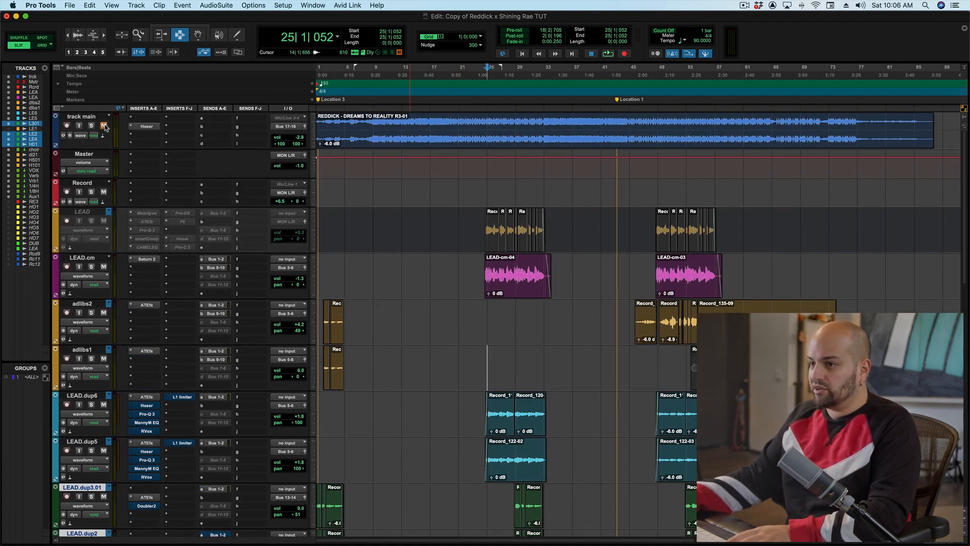
{"action": "scroll", "coordinate": [493, 417], "scroll_direction": "down", "scroll_amount": 3}
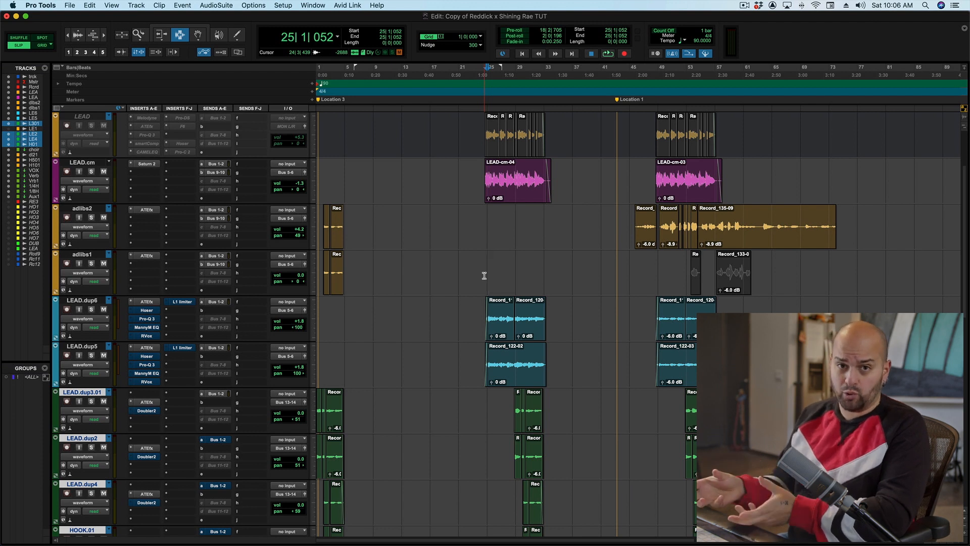
- Audition the LEAD.cm track in solo during playback and release its solo when stopping
{"action": "key", "text": "space"}
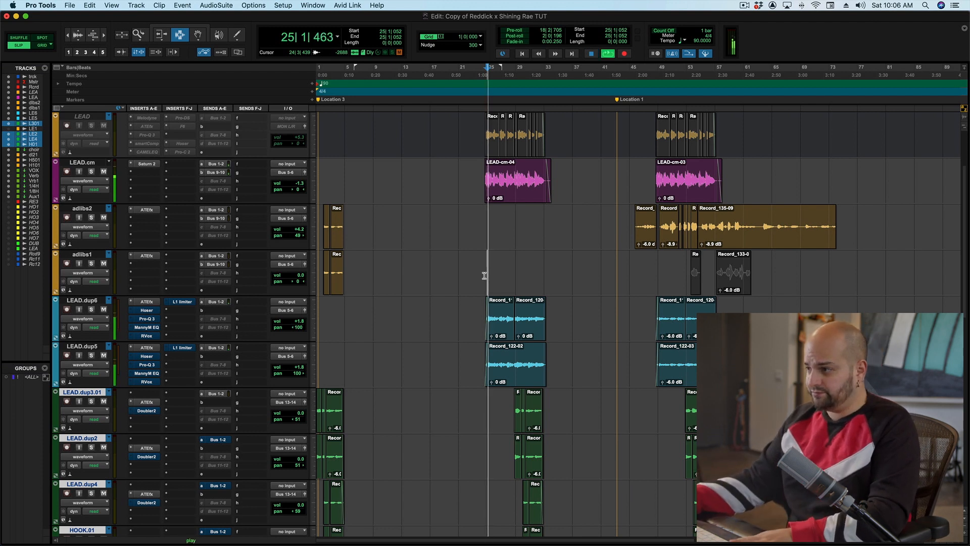
{"action": "left_click", "coordinate": [93, 171]}
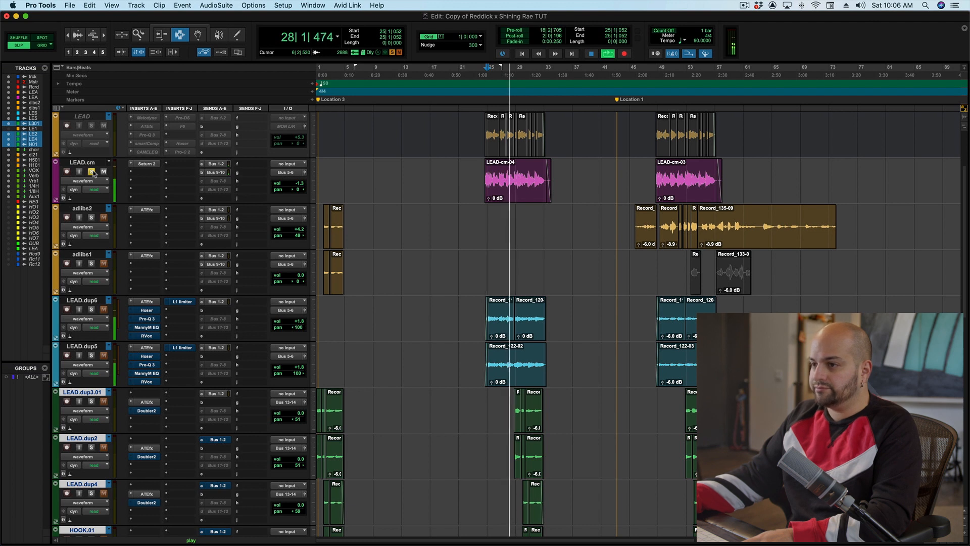
{"action": "left_click", "coordinate": [94, 172]}
{"action": "key", "text": "space"}
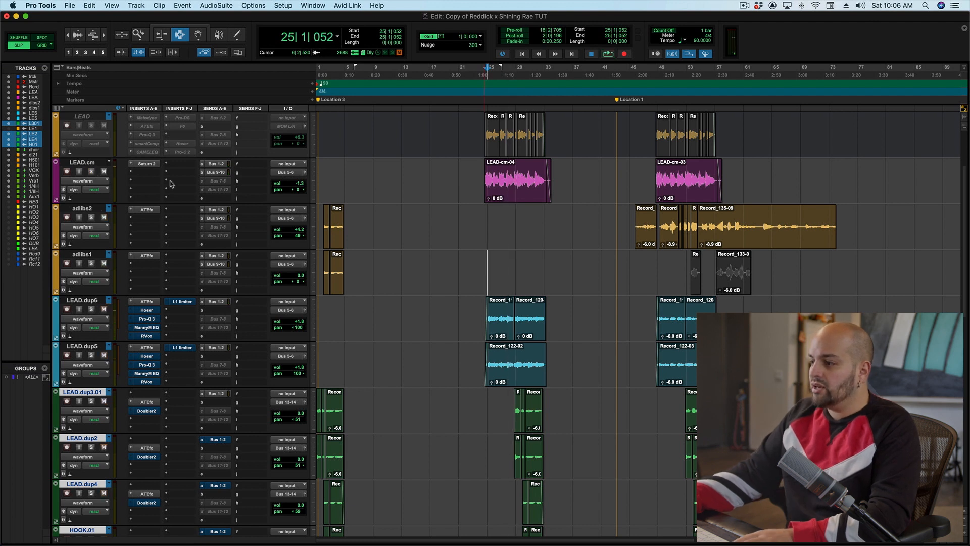
- Select the LEAD.dup6 and LEAD.dup5 tracks, solo them together and audition them during playback
{"action": "left_click", "coordinate": [74, 301]}
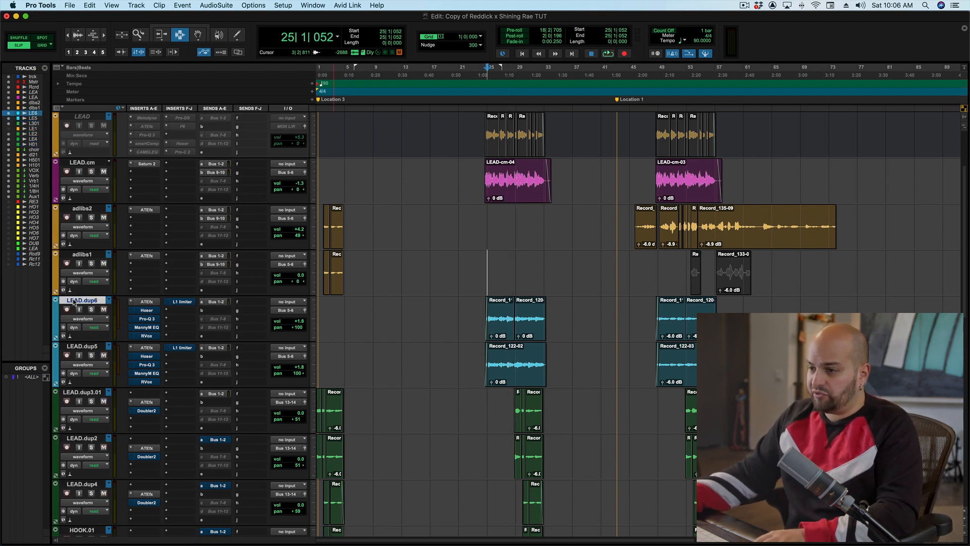
{"action": "left_click", "coordinate": [85, 347], "text": "shift"}
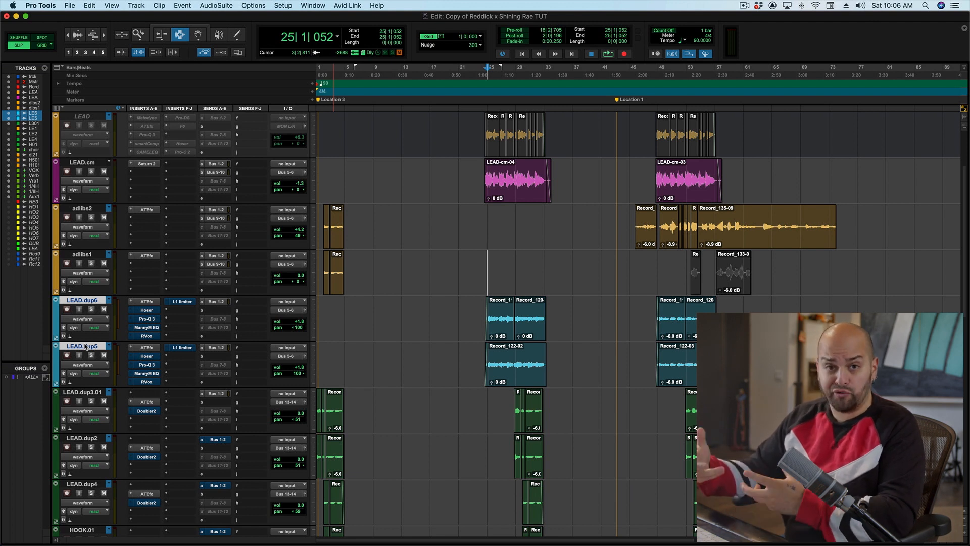
{"action": "left_click", "coordinate": [92, 309]}
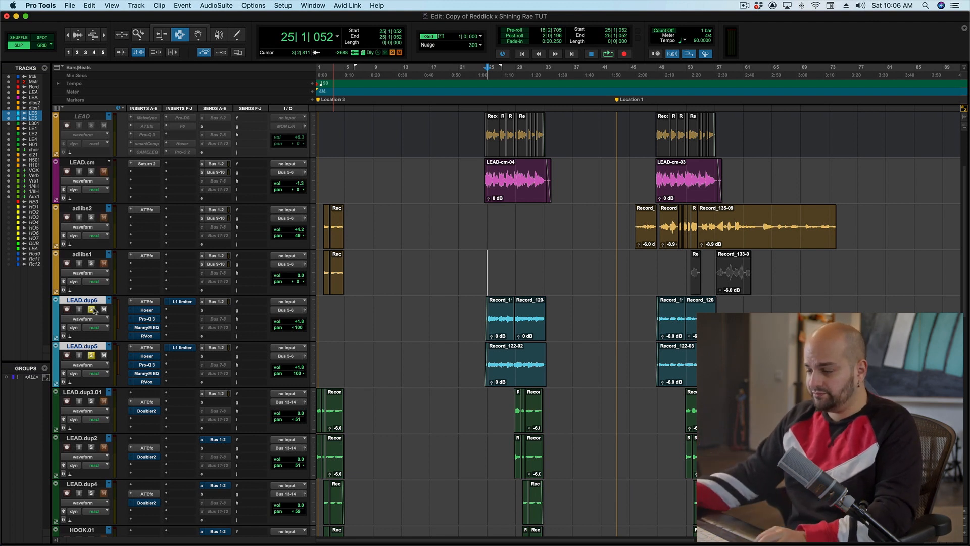
{"action": "key", "text": "space"}
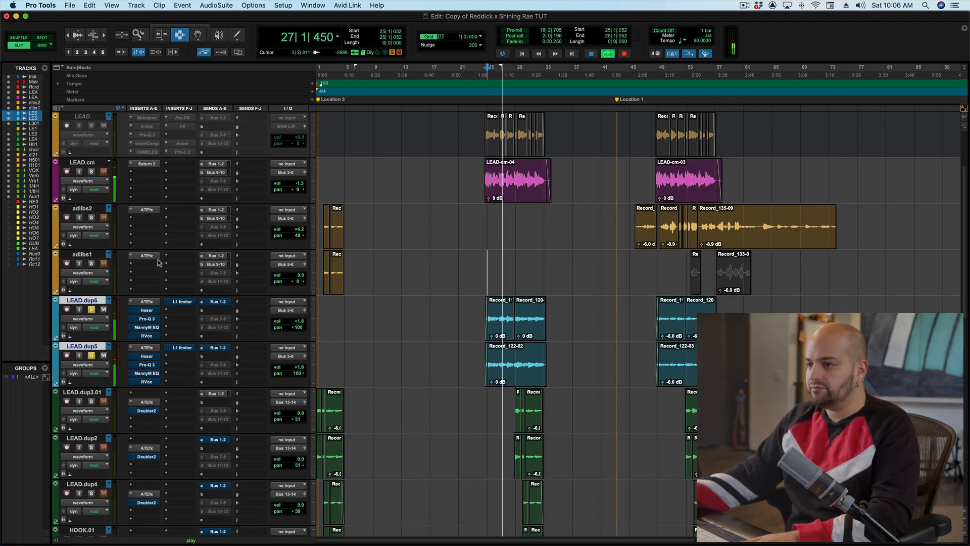
{"action": "key", "text": "space"}
- Add LEAD.cm to the soloed tracks and audition the combined lead vocals over several playback passes
{"action": "left_click", "coordinate": [91, 171]}
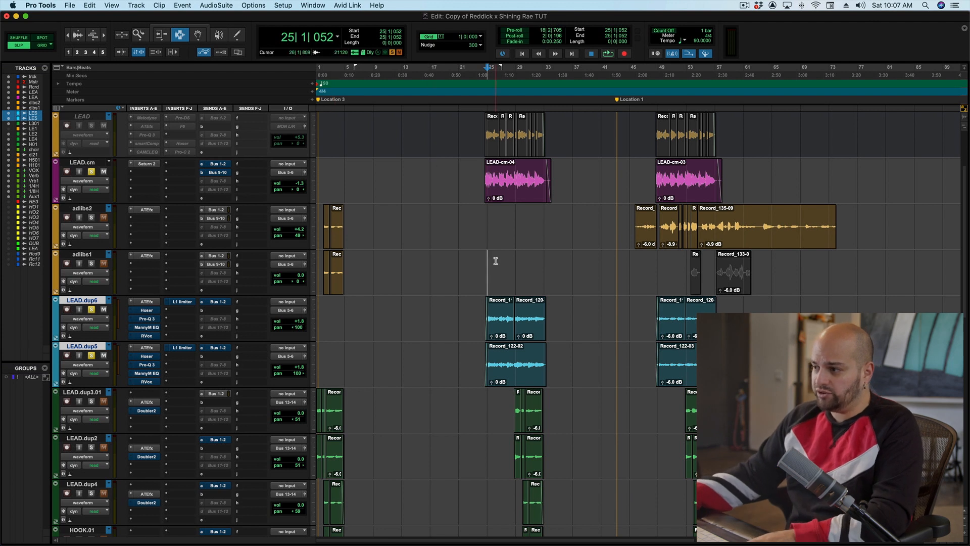
{"action": "key", "text": "space"}
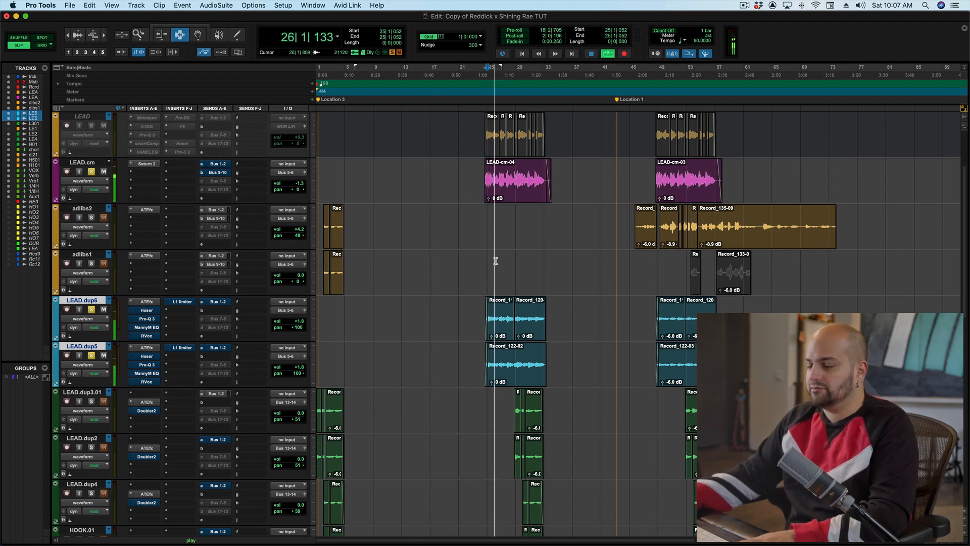
{"action": "key", "text": "space"}
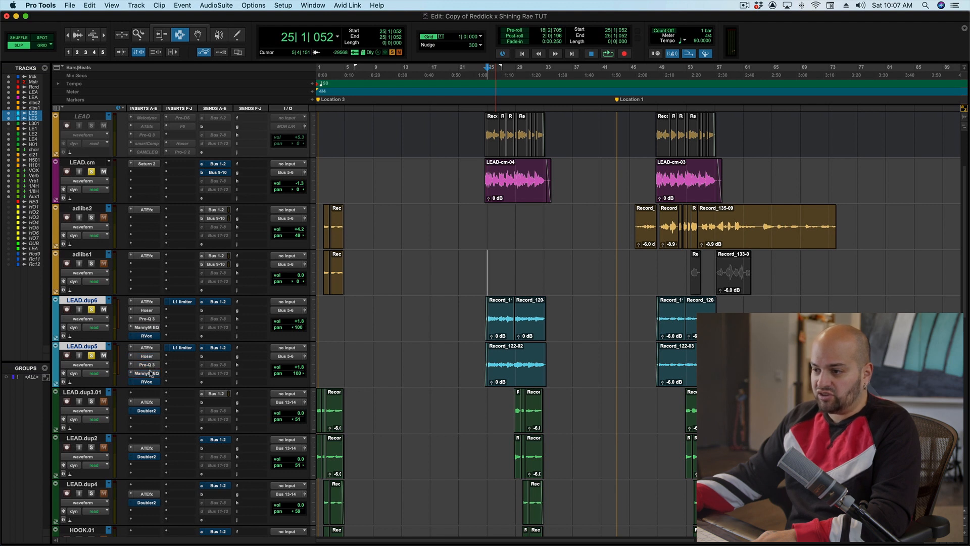
{"action": "key", "text": "space"}
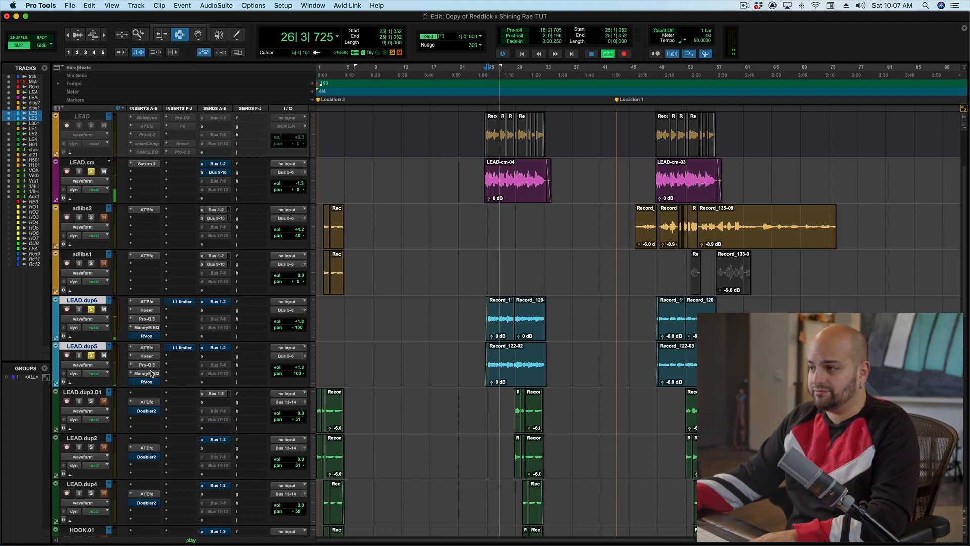
{"action": "key", "text": "space"}
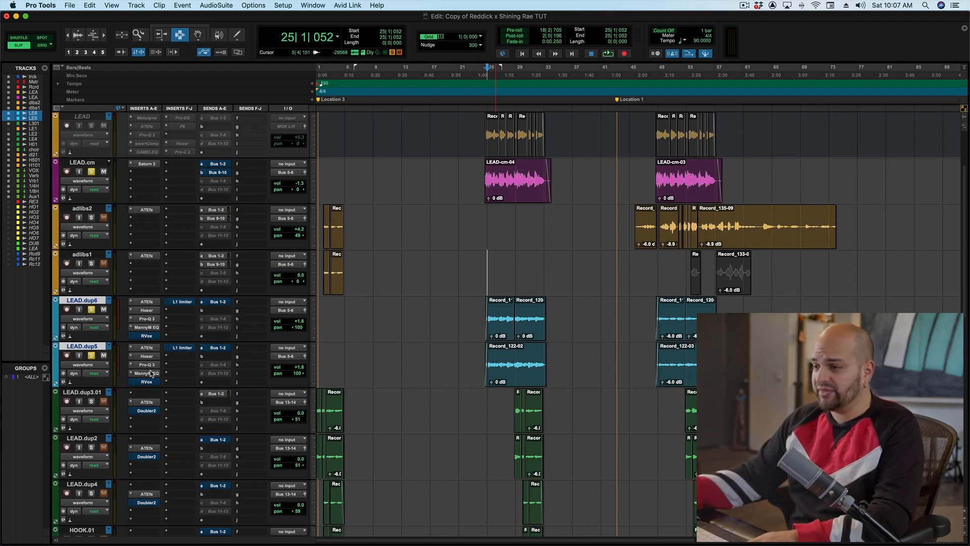
- Open and inspect the Hoser and MannyM EQ plug-ins on the LEAD.dup6 track
{"action": "left_click", "coordinate": [146, 311]}
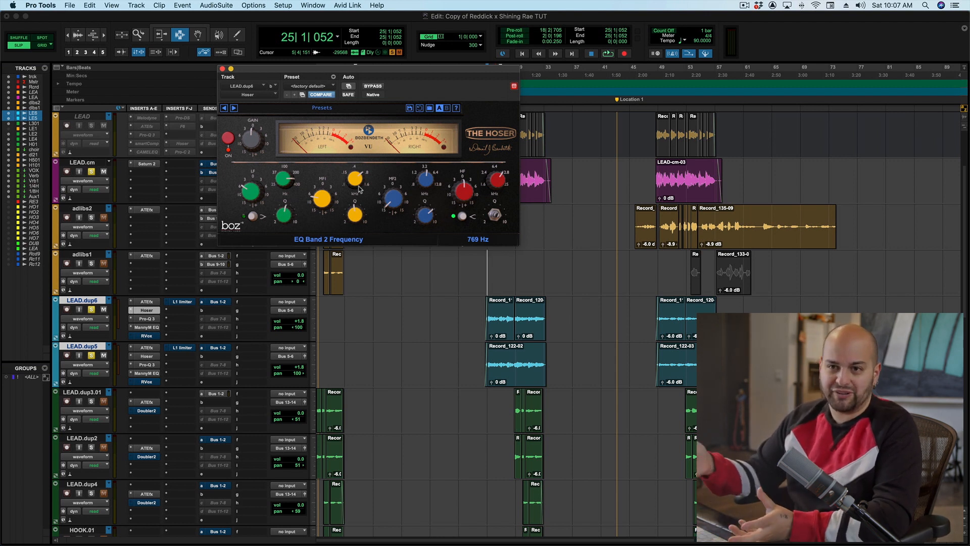
{"action": "left_click", "coordinate": [223, 69]}
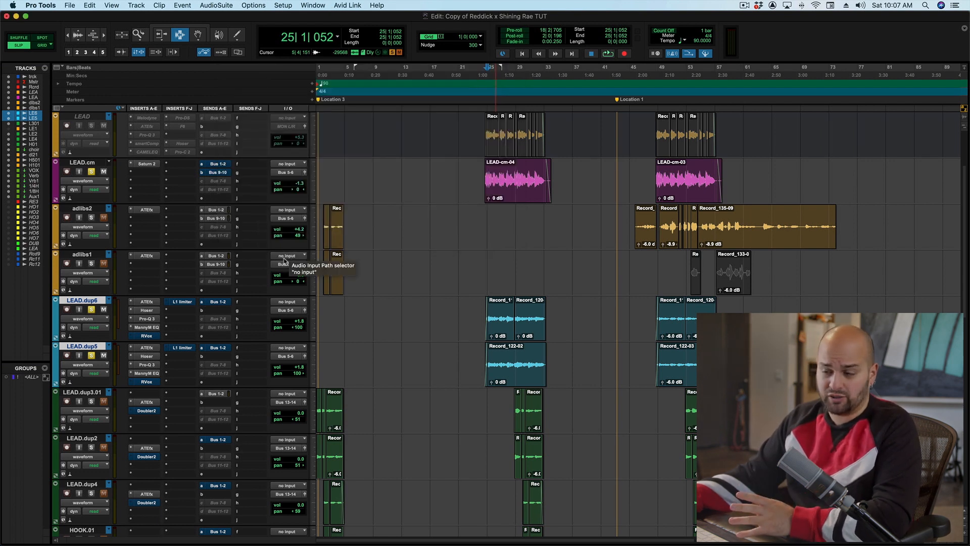
{"action": "left_click", "coordinate": [146, 327]}
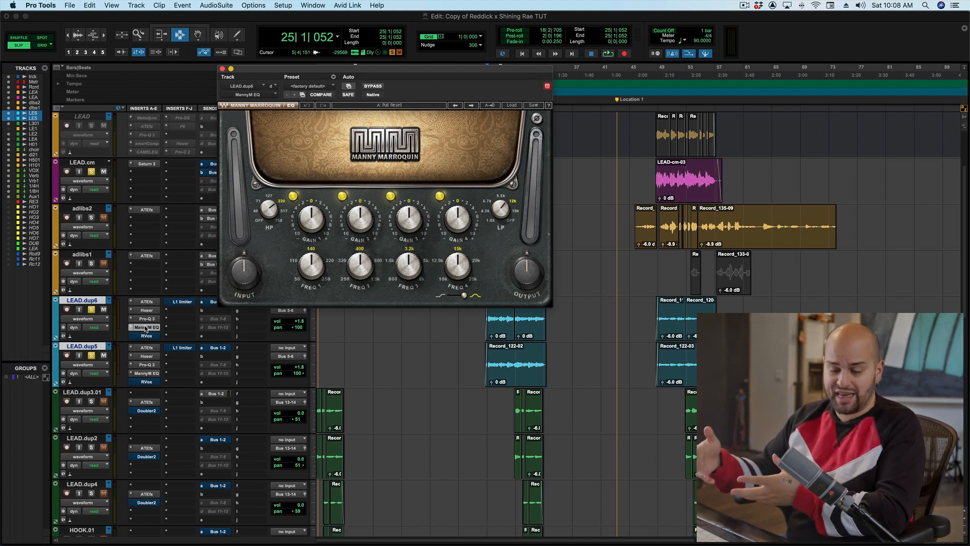
{"action": "left_click", "coordinate": [223, 68]}
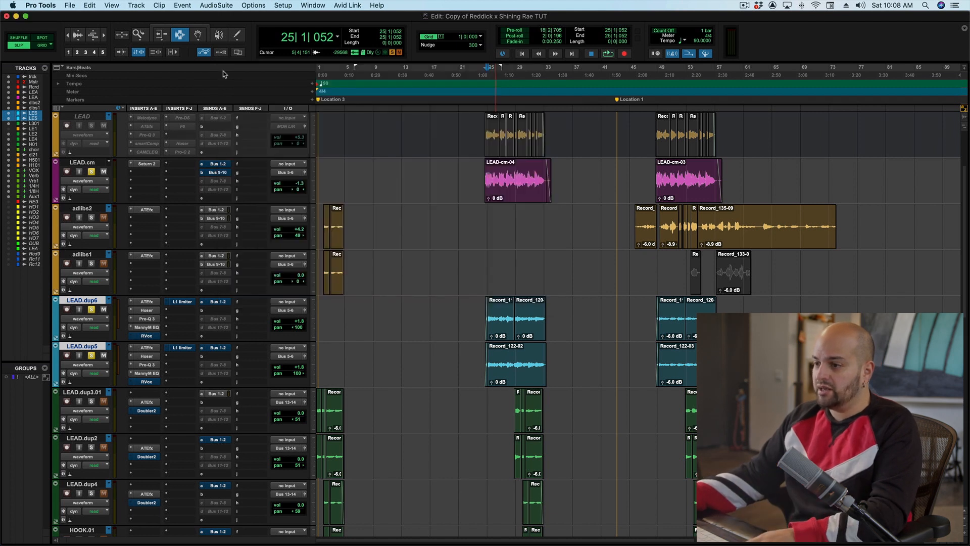
- Inspect the RVox and L1 Limiter plug-ins on LEAD.dup6 while playing back the vocals
{"action": "left_click", "coordinate": [147, 335], "text": "super"}
{"action": "left_click", "coordinate": [177, 303], "text": "super"}
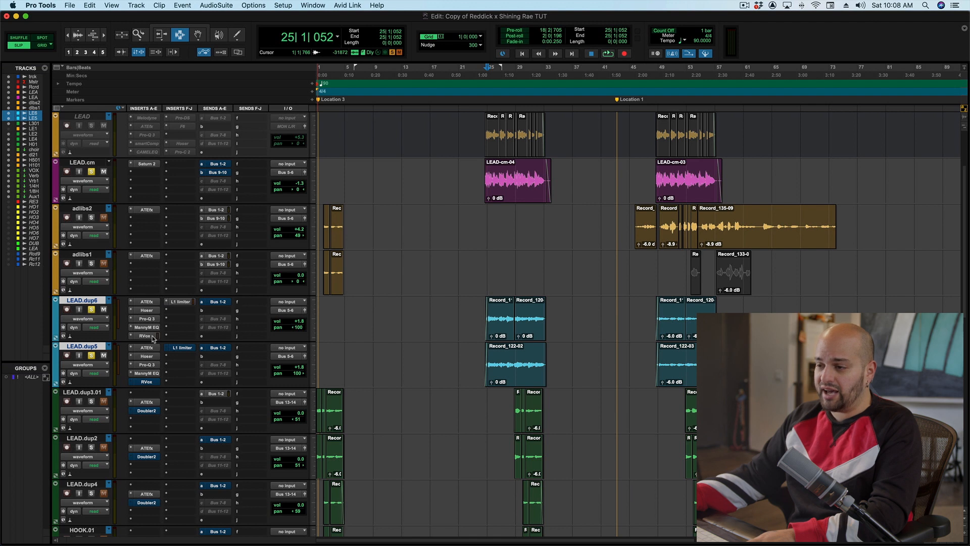
{"action": "left_click", "coordinate": [152, 337]}
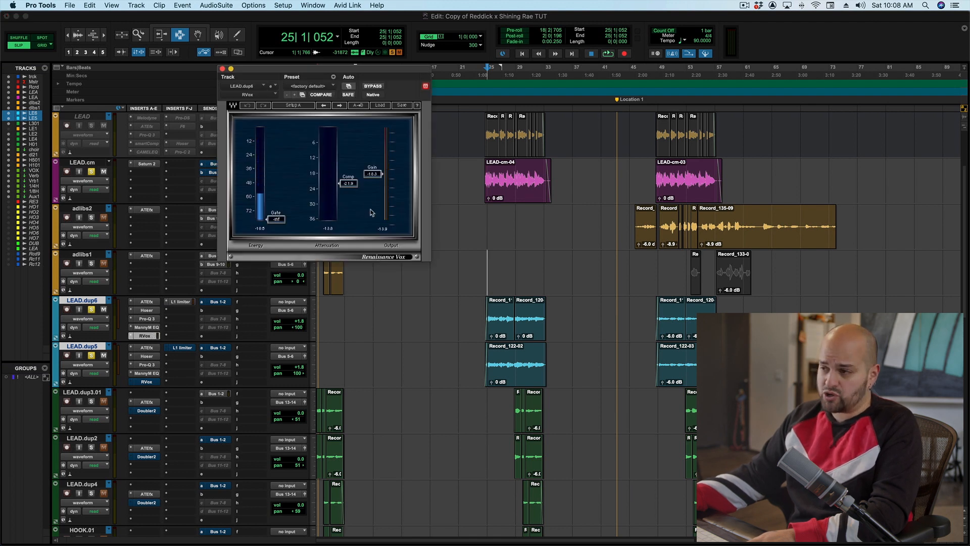
{"action": "left_click", "coordinate": [180, 302]}
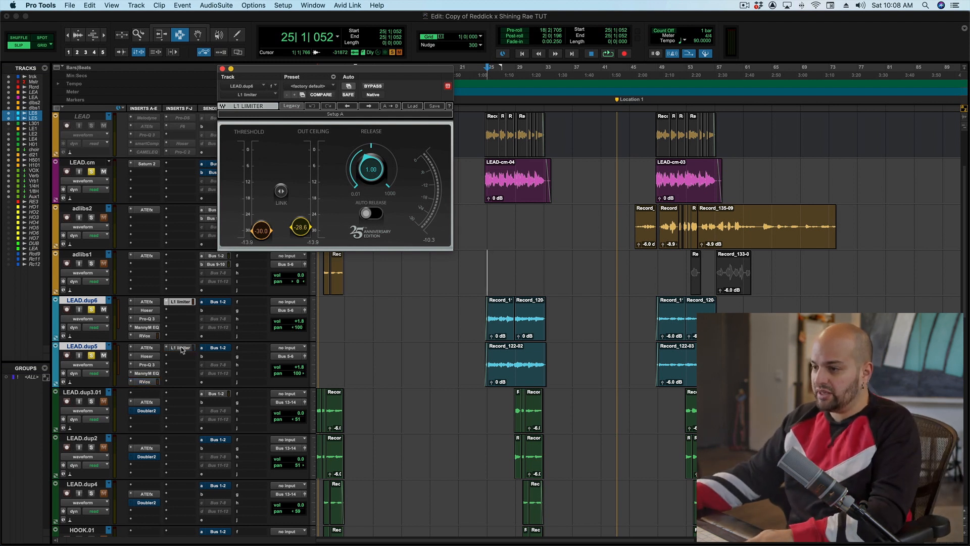
{"action": "key", "text": "space"}
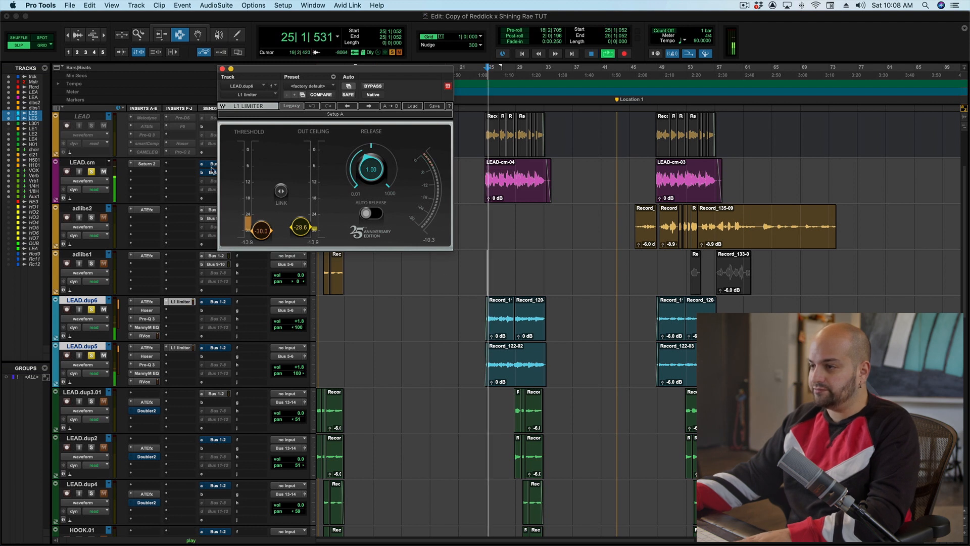
{"action": "left_click", "coordinate": [223, 69]}
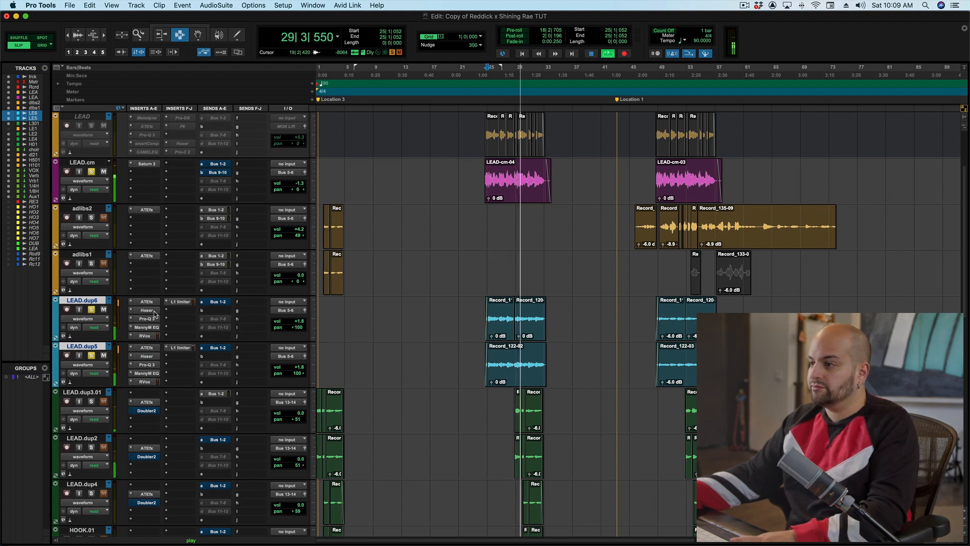
{"action": "key", "text": "space"}
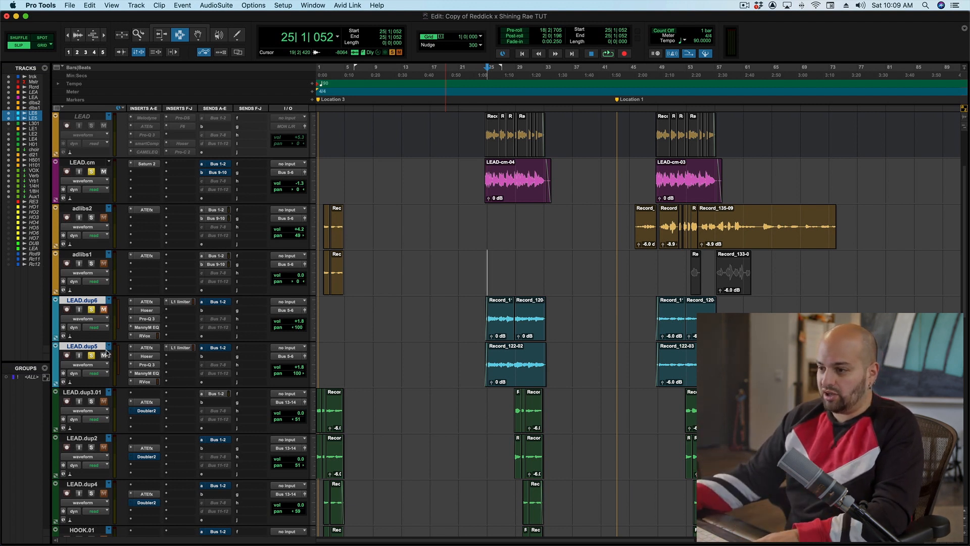
- Audition playback and inspect the Auto-Tune EFX 3 plug-in settings on LEAD.dup6
{"action": "key", "text": "space"}
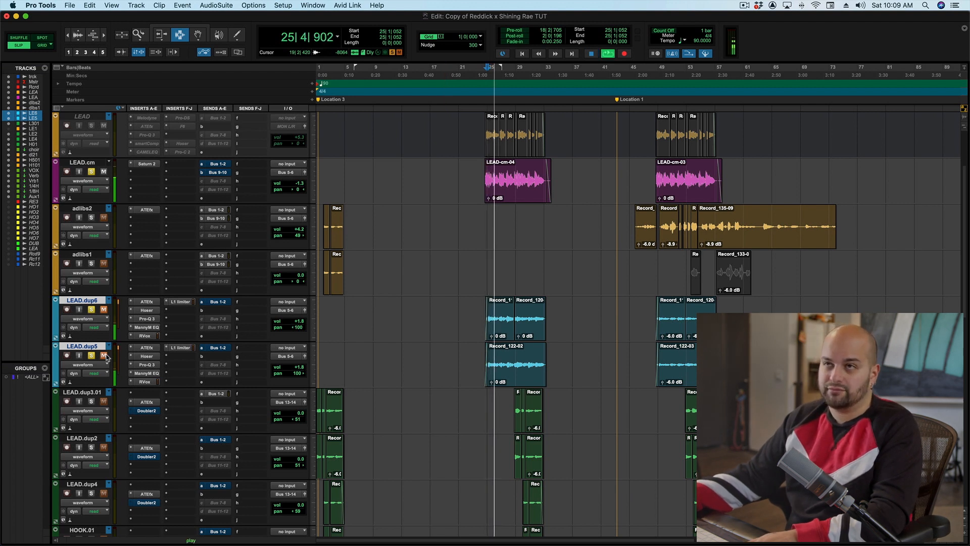
{"action": "key", "text": "space"}
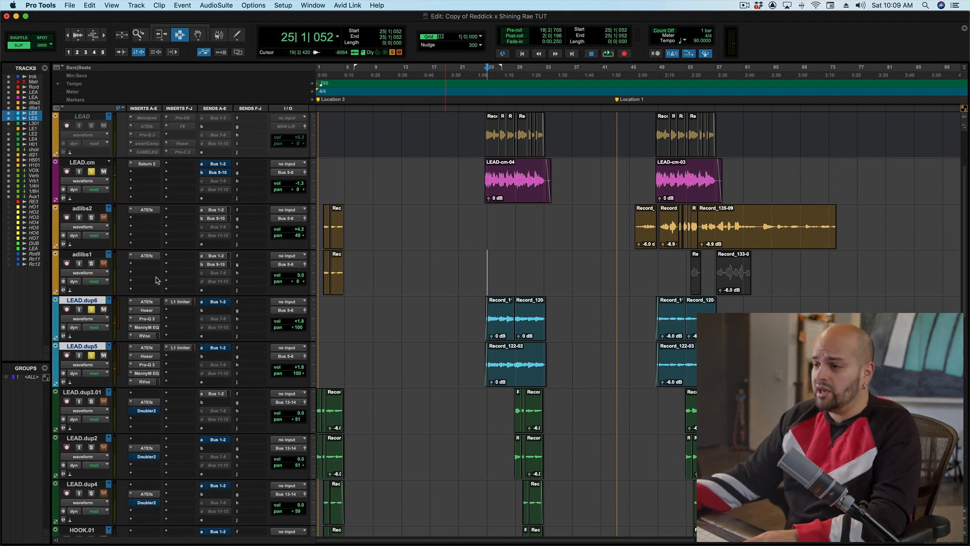
{"action": "left_click", "coordinate": [147, 302]}
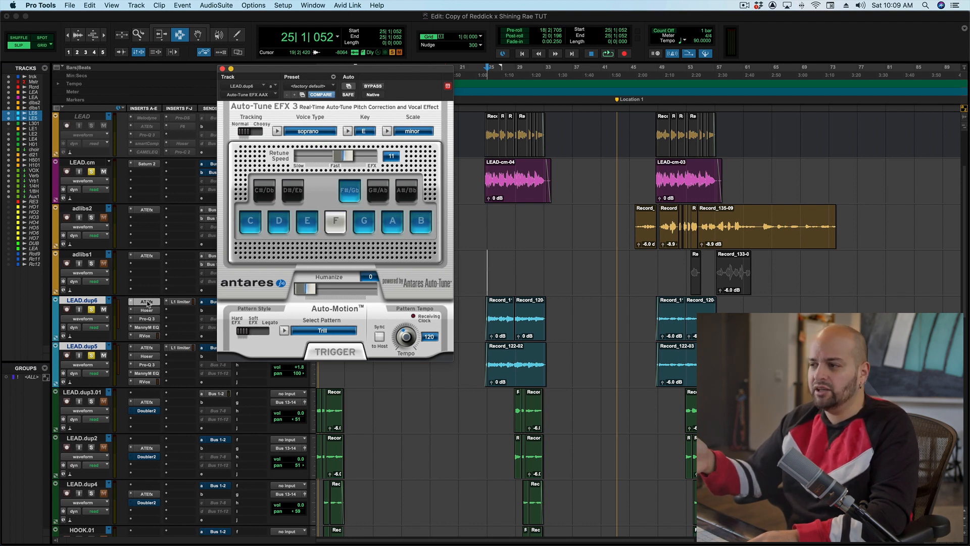
{"action": "left_click", "coordinate": [223, 68]}
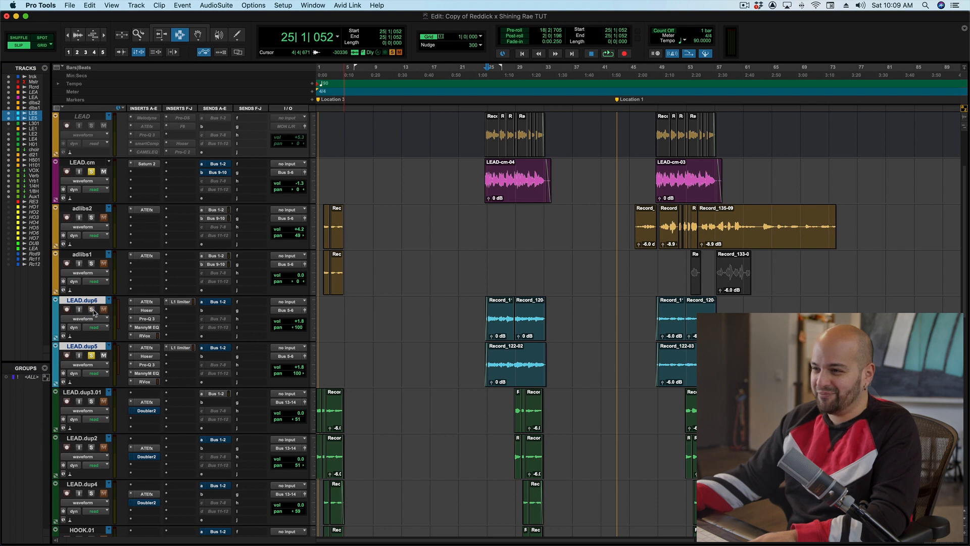
- Select the LEAD.dup3.01, LEAD.dup2, LEAD.dup4 and HOOK.01 tracks and solo them together
{"action": "left_click", "coordinate": [83, 393]}
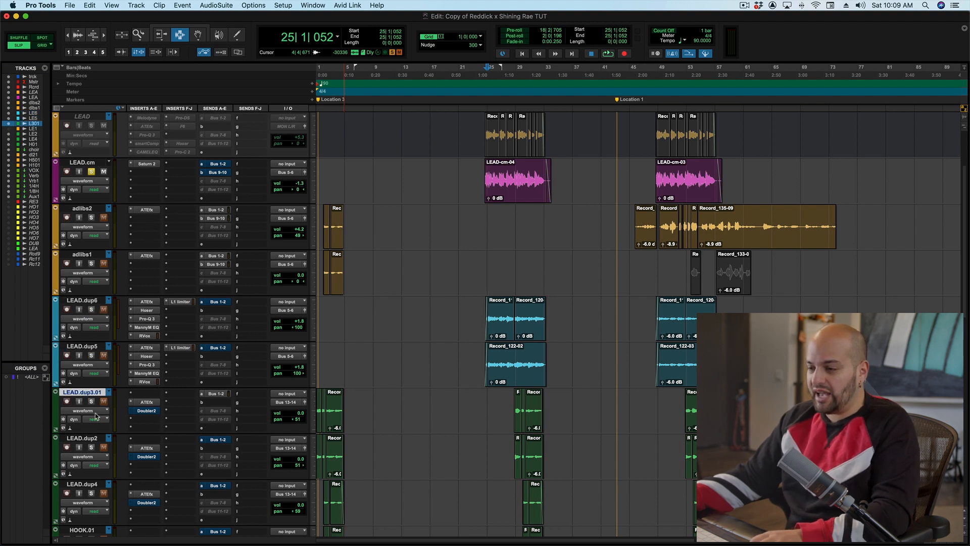
{"action": "scroll", "coordinate": [88, 419], "scroll_direction": "down", "scroll_amount": 2}
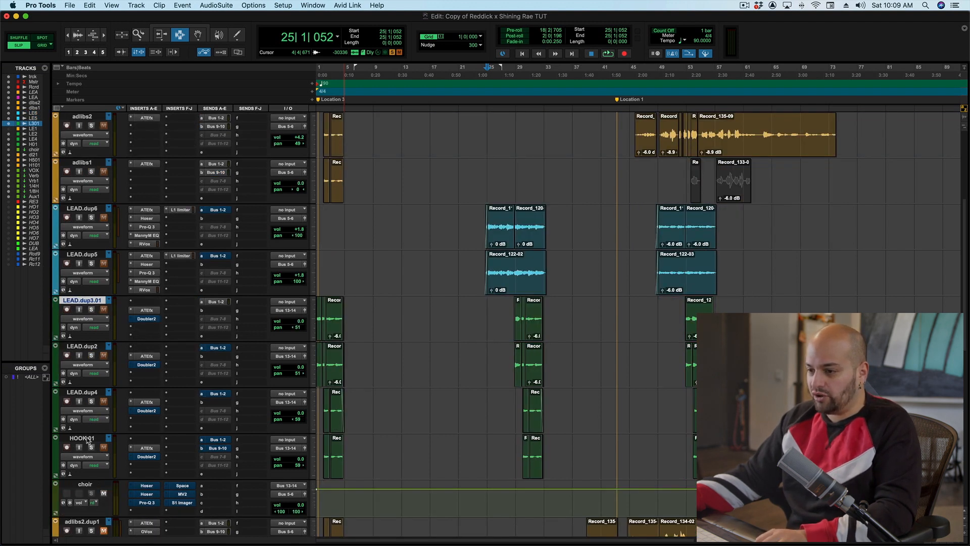
{"action": "left_click", "coordinate": [86, 438], "text": "shift"}
{"action": "left_click", "coordinate": [92, 310], "text": "alt+shift"}
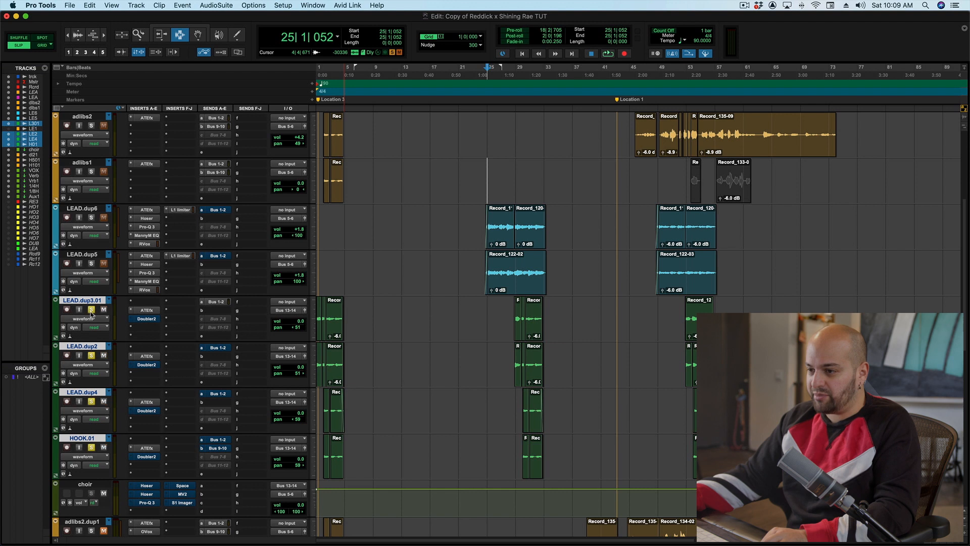
- Place the playback cursor at bar 29 and audition the soloed double tracks
{"action": "left_click", "coordinate": [515, 318]}
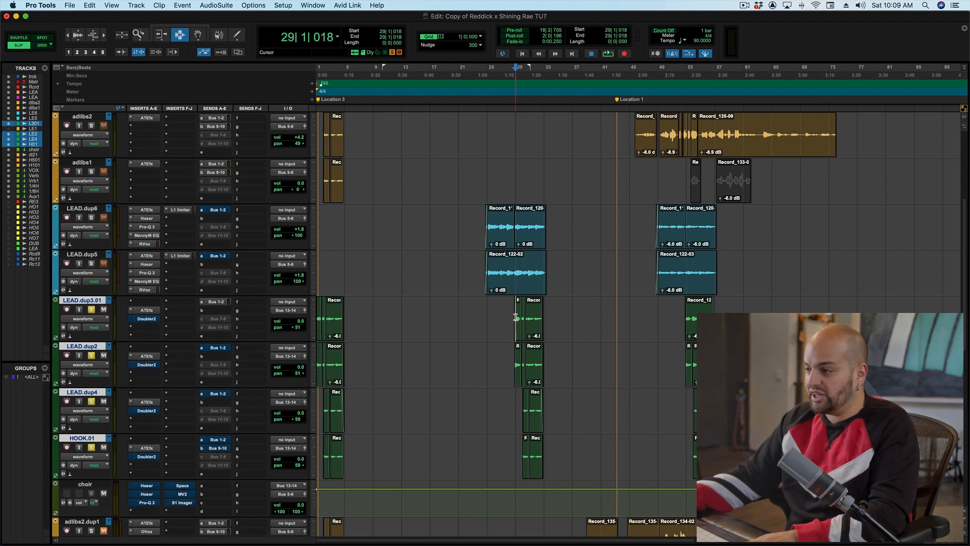
{"action": "key", "text": "space"}
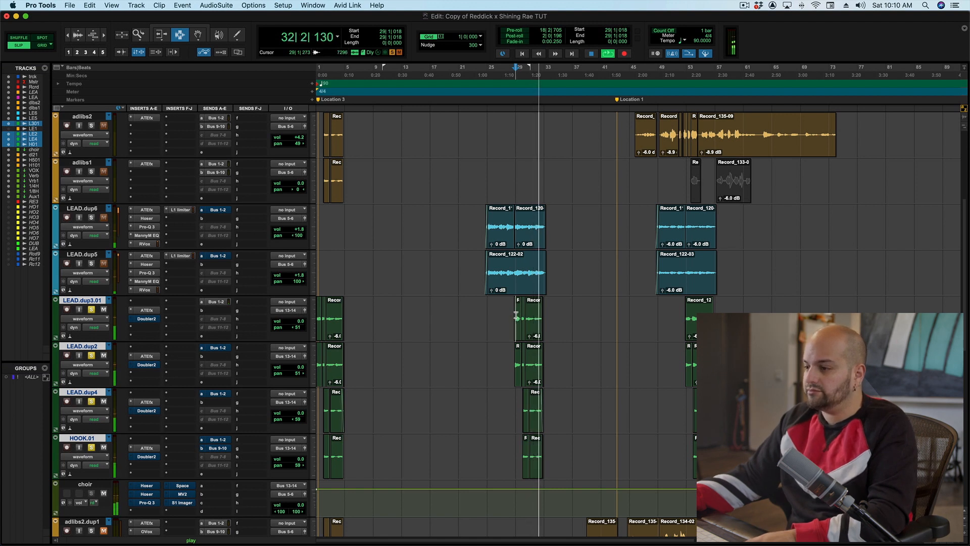
{"action": "key", "text": "space"}
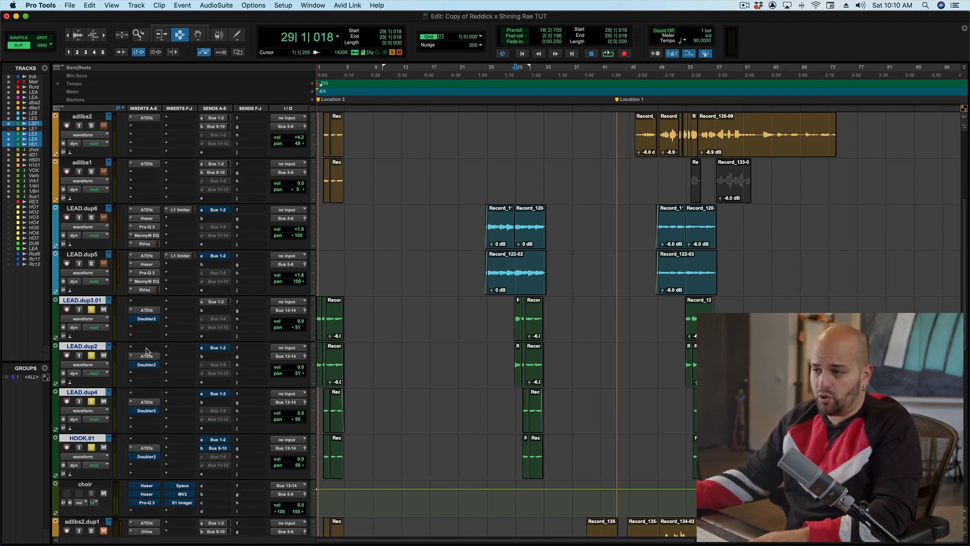
- Open the Doubler plug-in on LEAD.dup3.01 and set the first voice's delay to about 40.4
{"action": "left_click", "coordinate": [146, 319]}
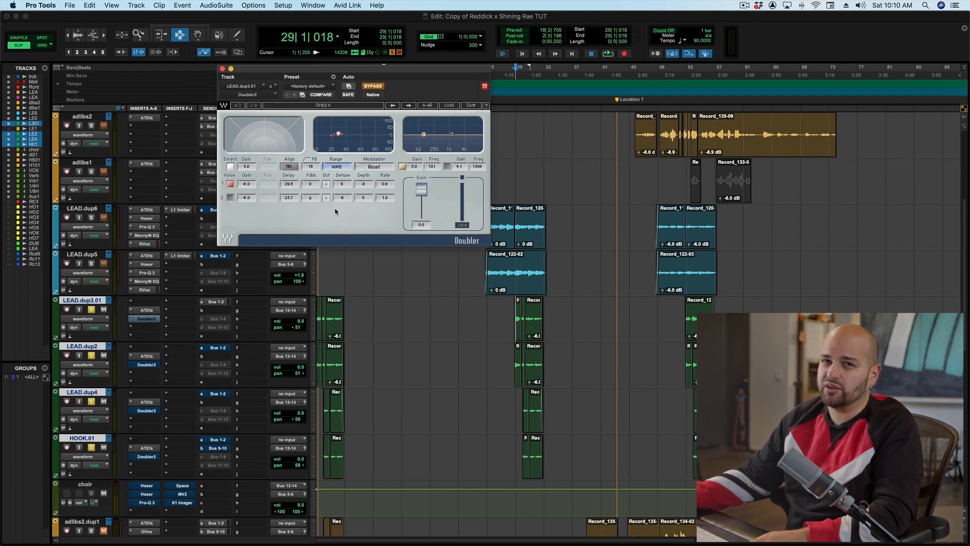
{"action": "left_click", "coordinate": [290, 186]}
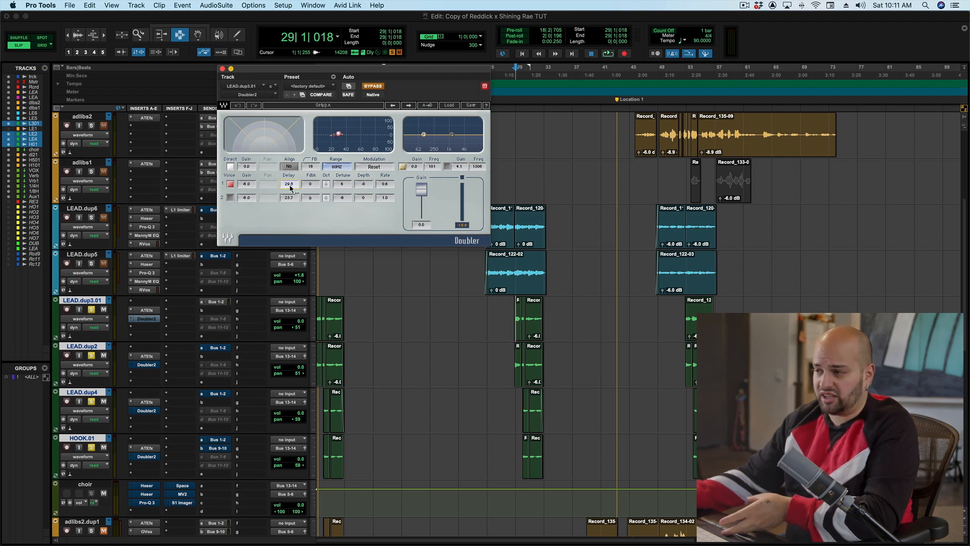
{"action": "left_click_drag", "start_coordinate": [290, 186], "coordinate": [303, 186]}
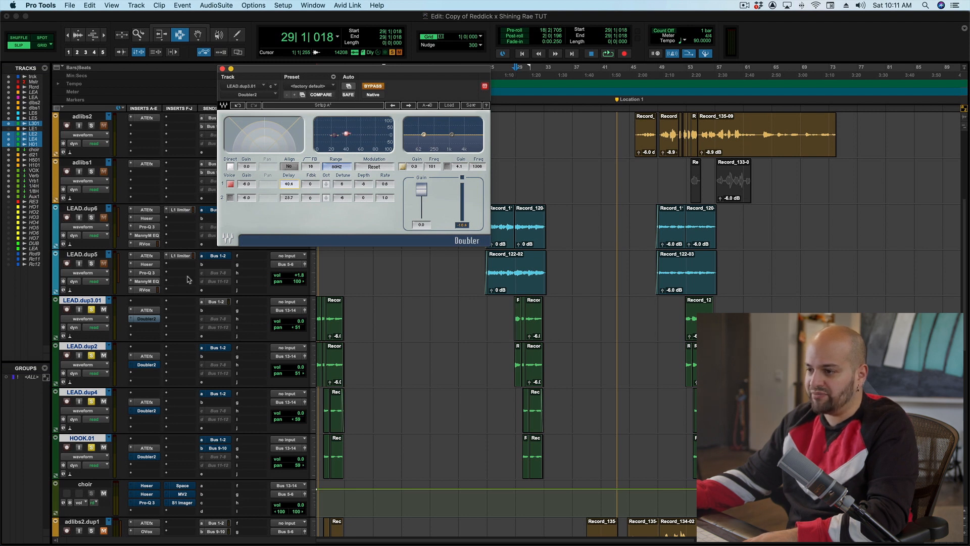
- Mute the LEAD.dup2 and LEAD.dup4 double tracks
{"action": "left_click", "coordinate": [146, 318], "text": "super"}
{"action": "left_click", "coordinate": [102, 357]}
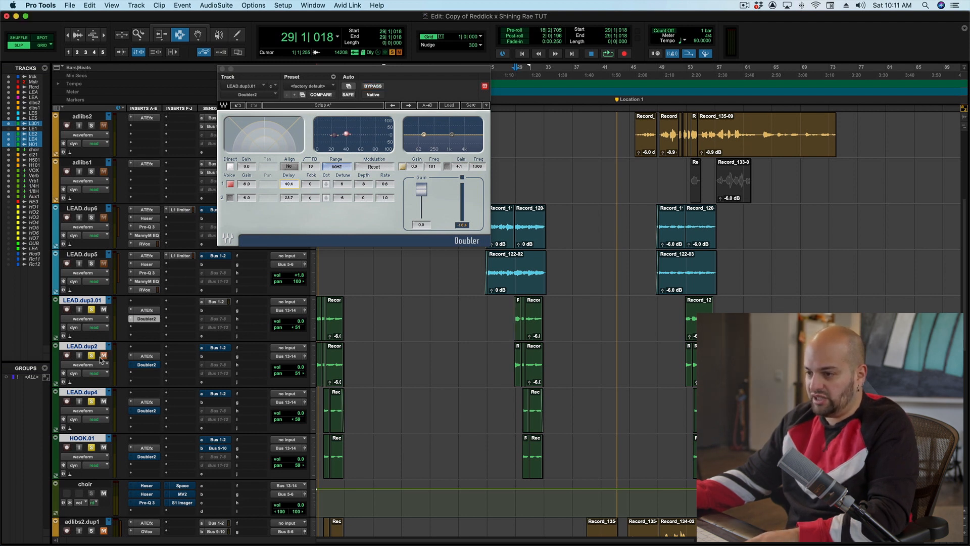
{"action": "left_click", "coordinate": [103, 402]}
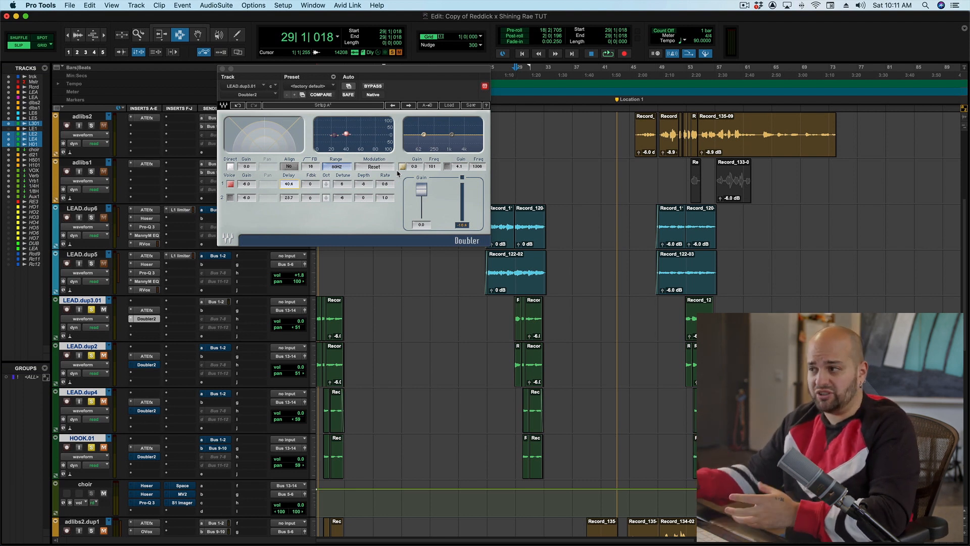
- Compare the LEAD.dup3.01 double with the Doubler bypassed and active during playback
{"action": "left_click", "coordinate": [374, 91]}
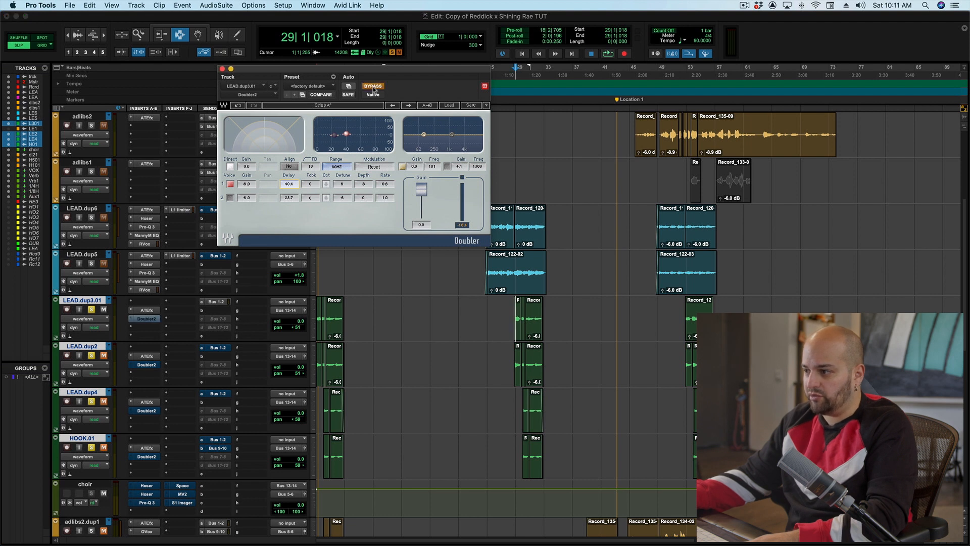
{"action": "key", "text": "space"}
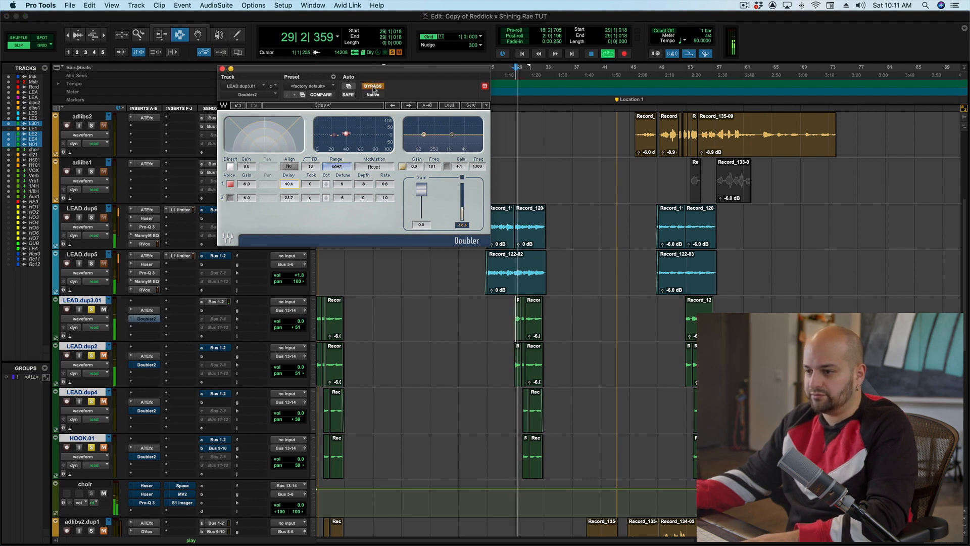
{"action": "scroll", "coordinate": [91, 191], "scroll_direction": "up", "scroll_amount": 3}
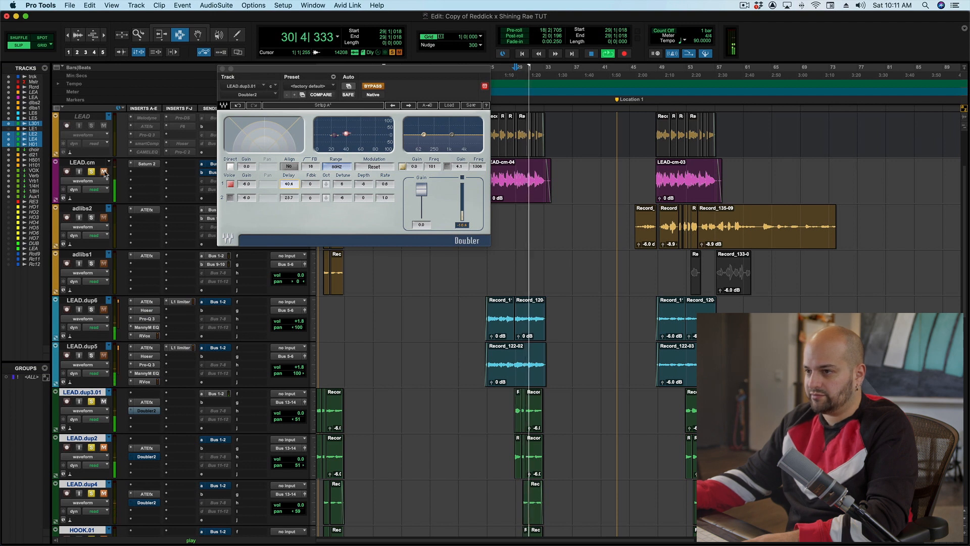
{"action": "key", "text": "space"}
{"action": "key", "text": "space"}
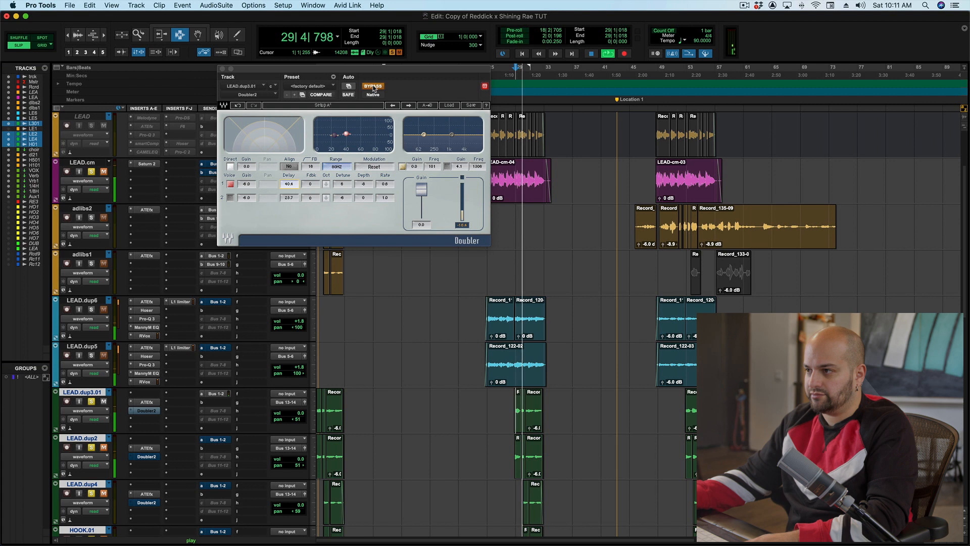
{"action": "left_click", "coordinate": [373, 86]}
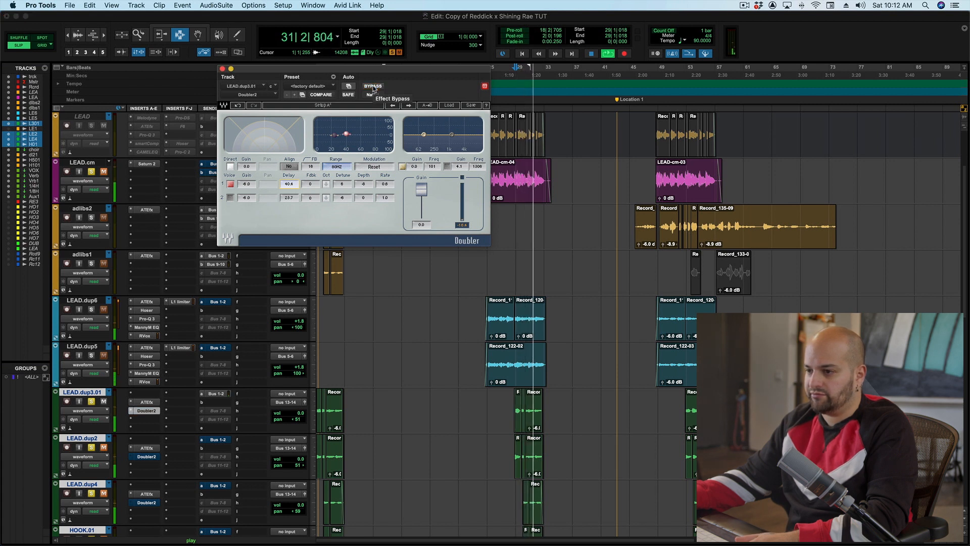
{"action": "key", "text": "space"}
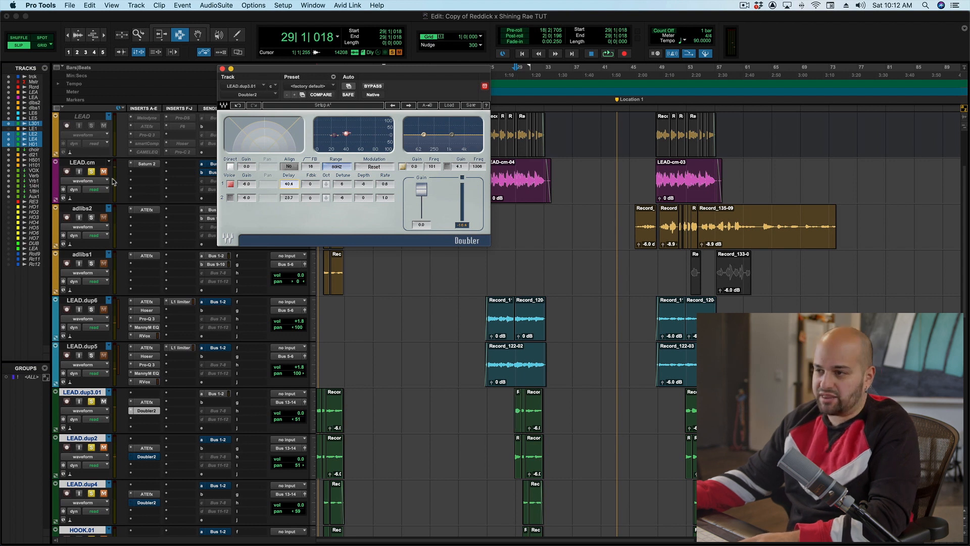
- Inspect the Doubler settings on LEAD.dup2, LEAD.dup4 and LEAD.dup3.01 while auditioning playback, then close the plug-in window
{"action": "scroll", "coordinate": [159, 429], "scroll_direction": "down", "scroll_amount": 2}
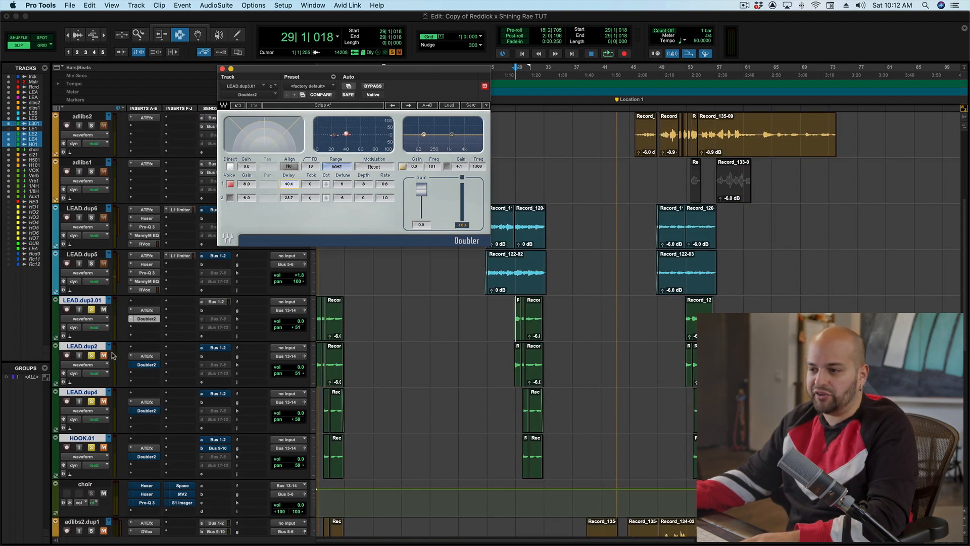
{"action": "left_click", "coordinate": [147, 366]}
{"action": "left_click", "coordinate": [148, 366]}
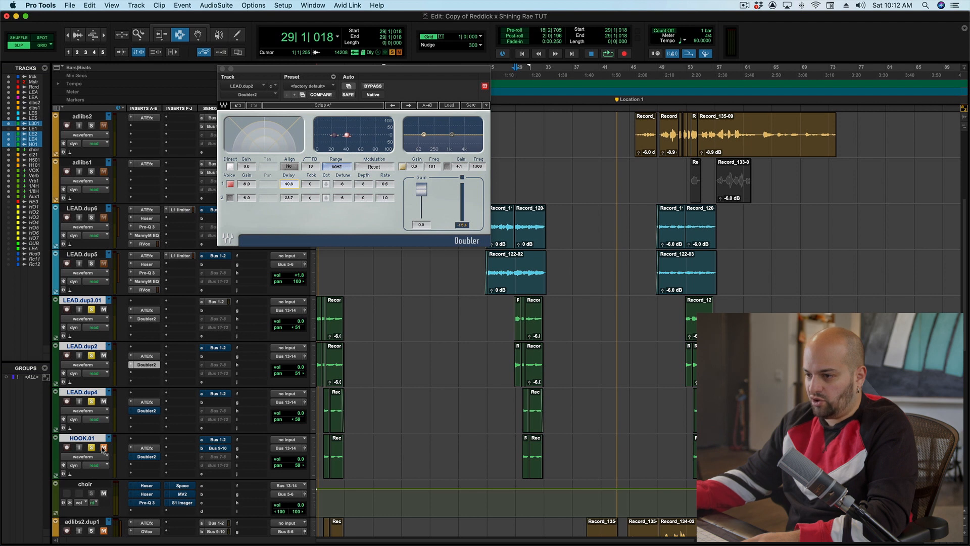
{"action": "left_click", "coordinate": [148, 412], "text": "alt+shift+super"}
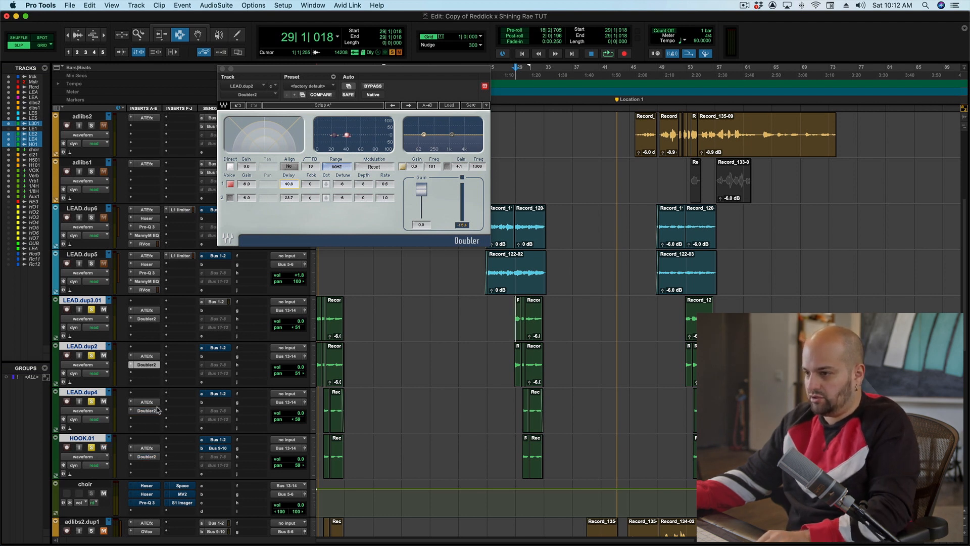
{"action": "key", "text": "space"}
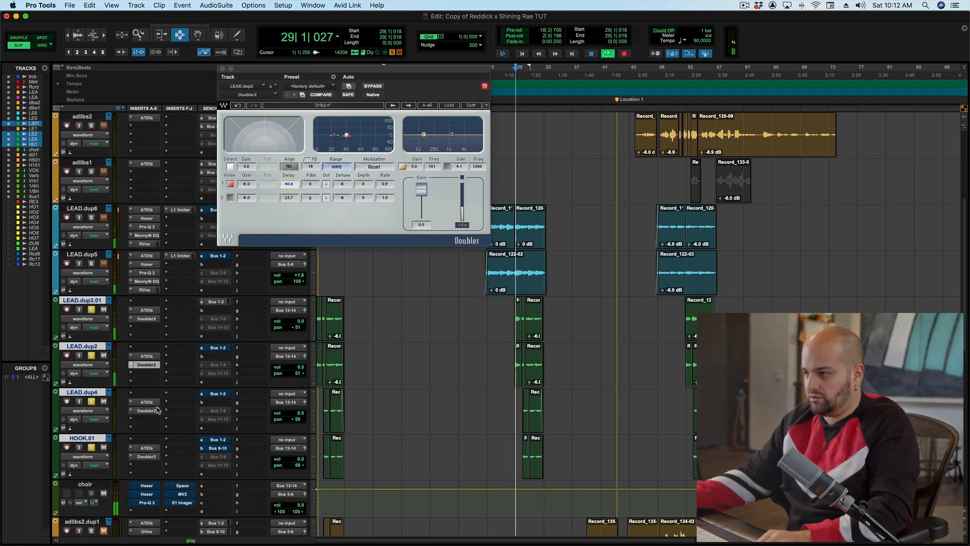
{"action": "left_click", "coordinate": [146, 319], "text": "alt+shift+super"}
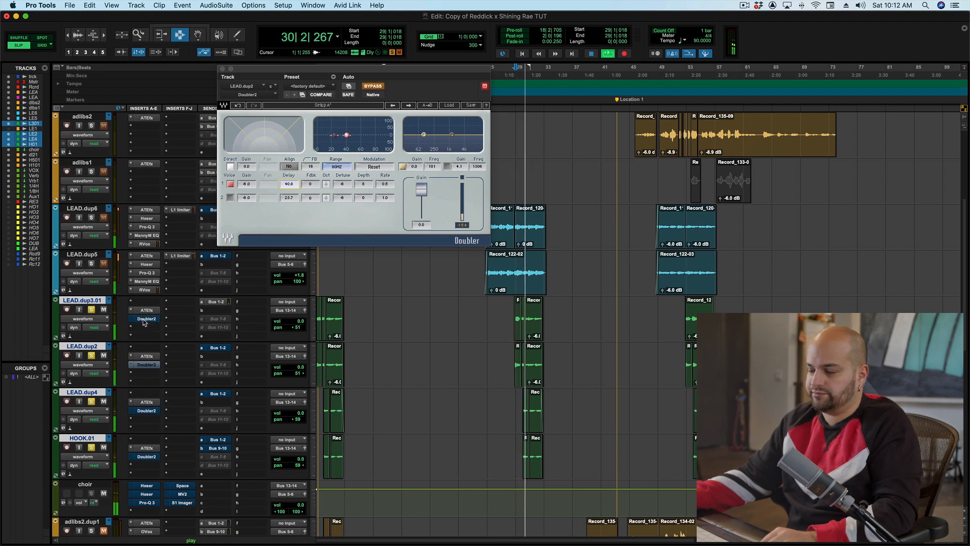
{"action": "left_click", "coordinate": [145, 319], "text": "alt+shift+super"}
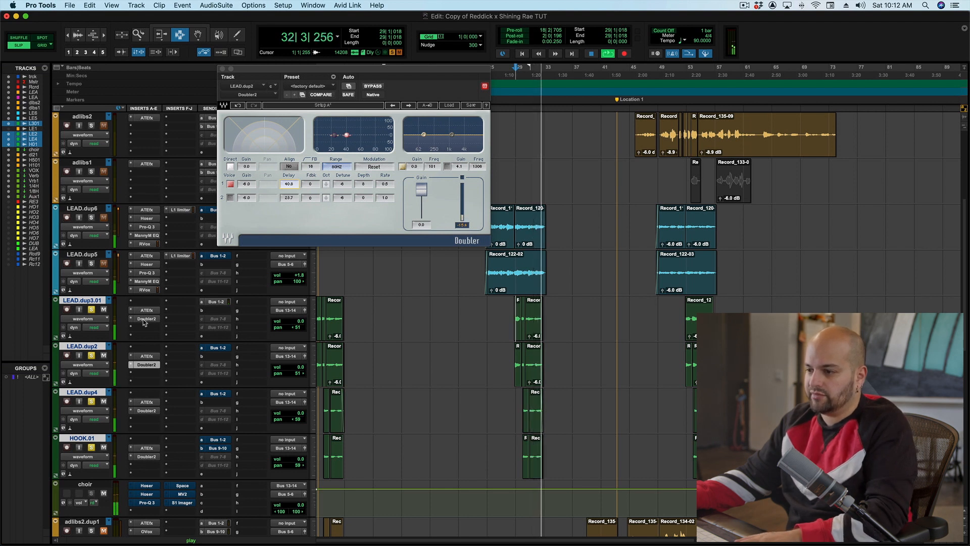
{"action": "key", "text": "space"}
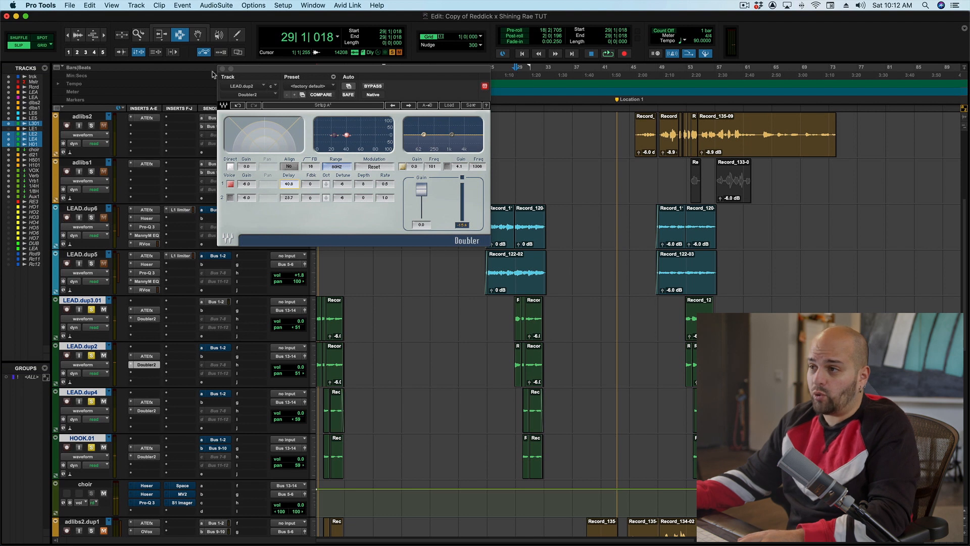
{"action": "left_click", "coordinate": [223, 69]}
- Open and inspect The Hoser plug-in on the choir track during playback
{"action": "scroll", "coordinate": [226, 190], "scroll_direction": "down", "scroll_amount": 3}
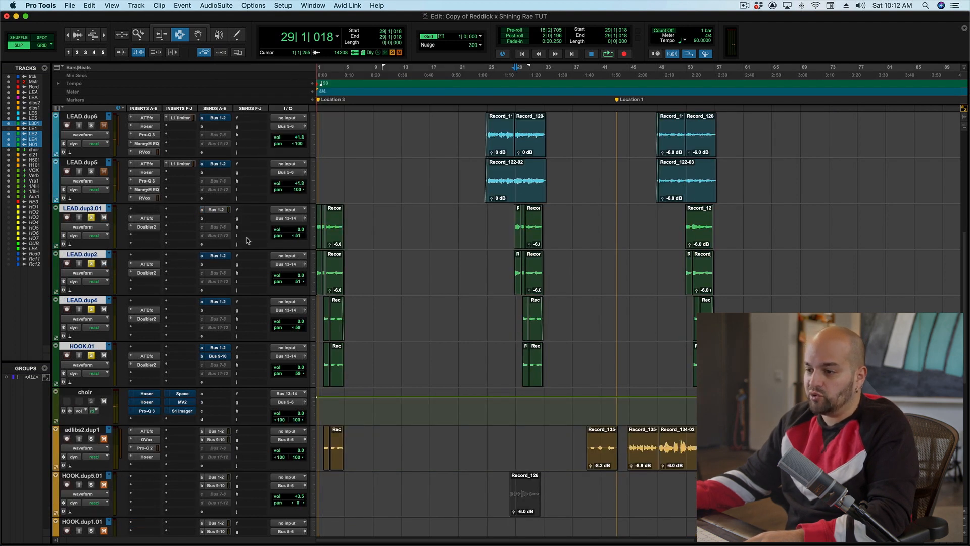
{"action": "left_click", "coordinate": [152, 393]}
{"action": "left_click", "coordinate": [152, 394]}
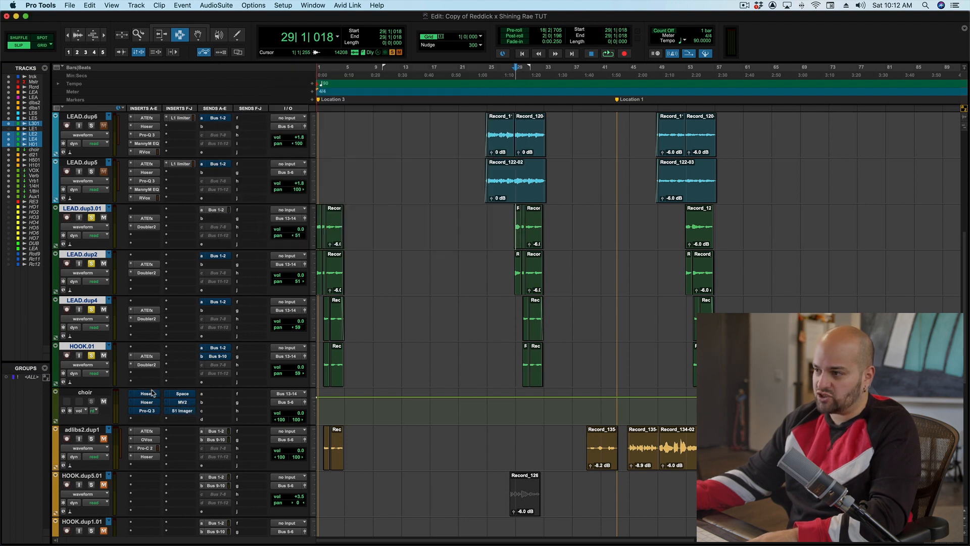
{"action": "left_click", "coordinate": [152, 394]}
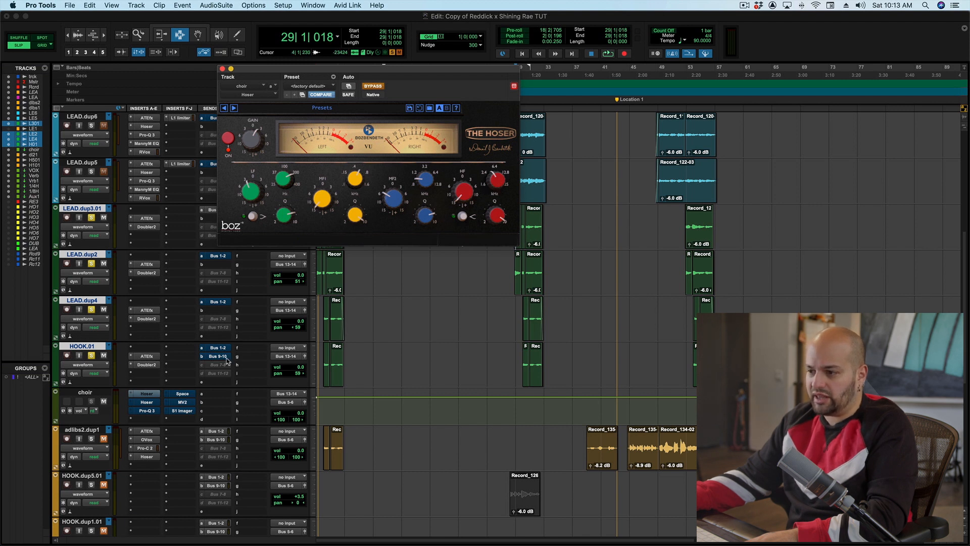
{"action": "left_click", "coordinate": [151, 401]}
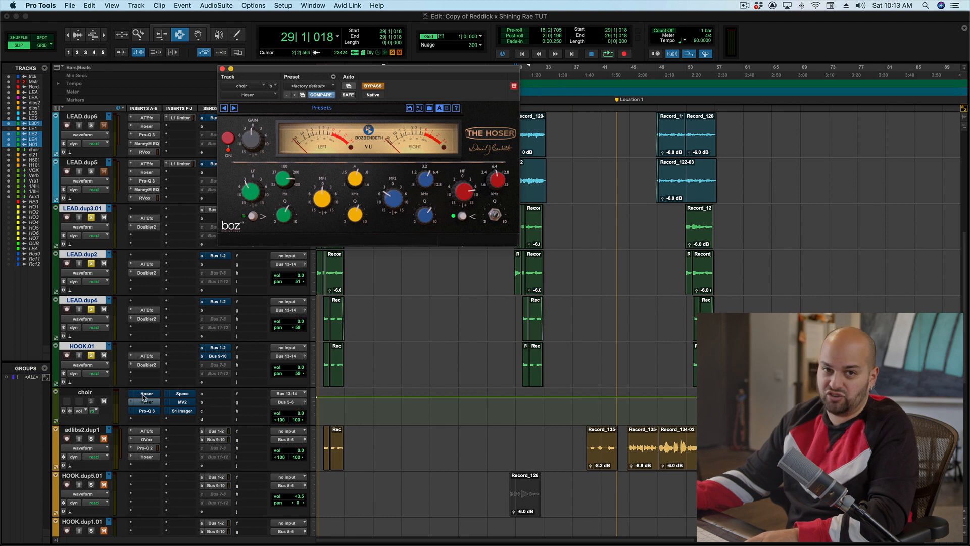
{"action": "key", "text": "space"}
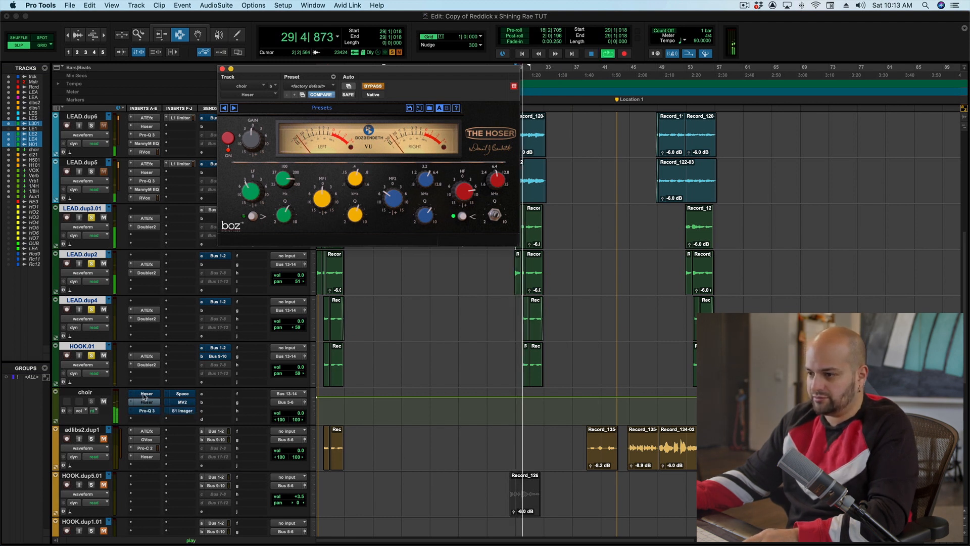
{"action": "left_click", "coordinate": [146, 402], "text": "super"}
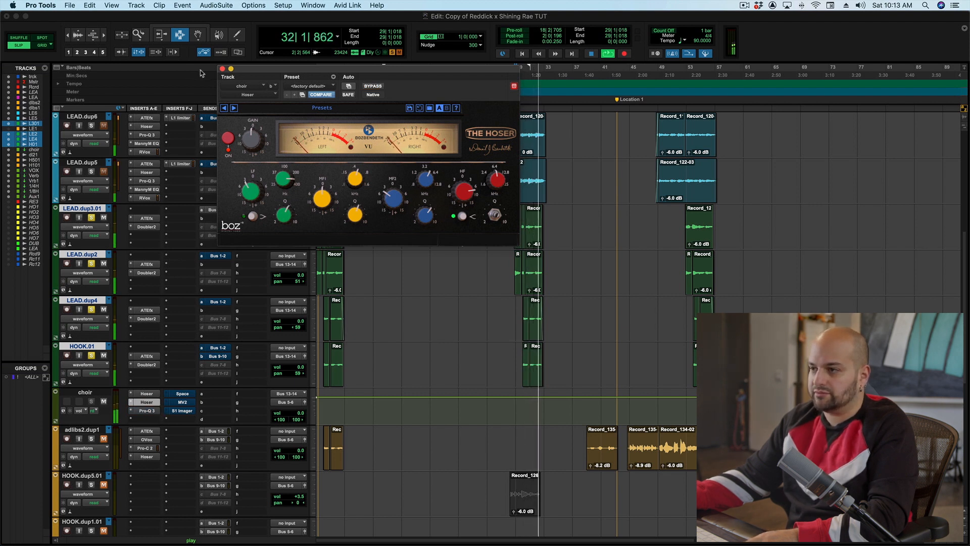
{"action": "left_click", "coordinate": [222, 69]}
{"action": "key", "text": "space"}
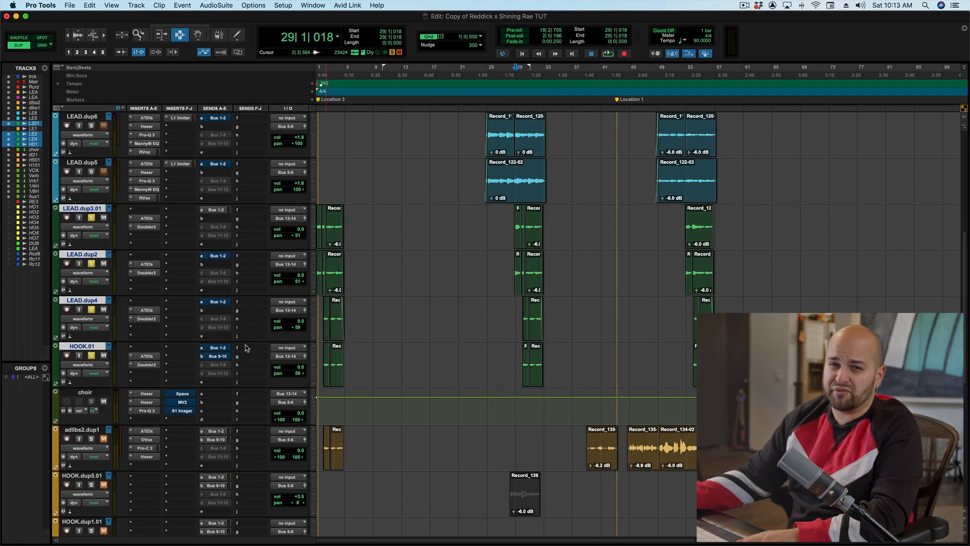
- Open the Space reverb on the choir track and audition it bypassed and active during playback
{"action": "left_click", "coordinate": [182, 396]}
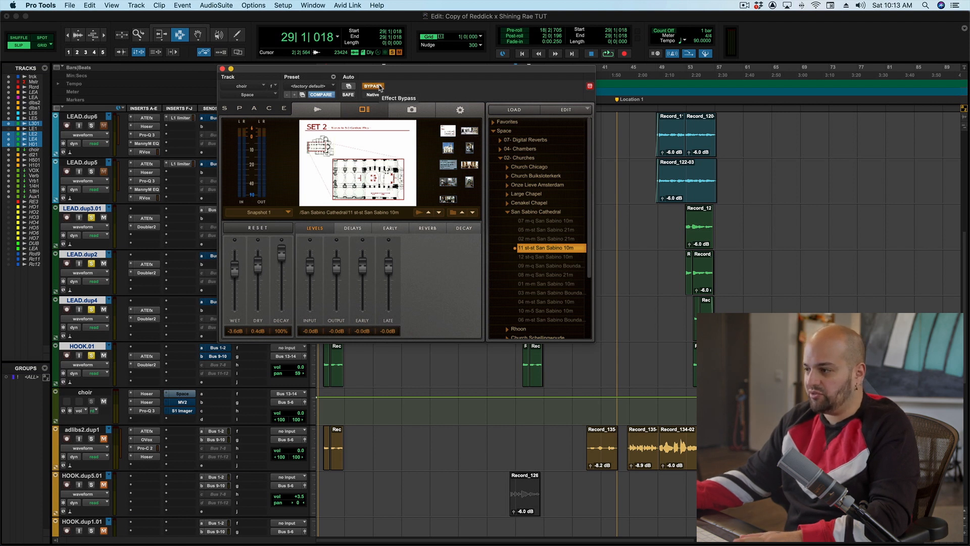
{"action": "key", "text": "space"}
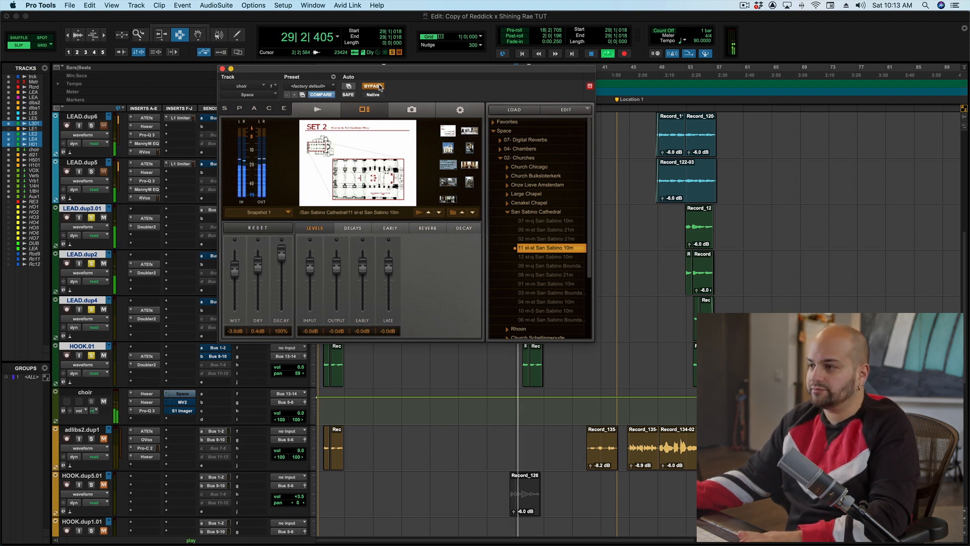
{"action": "left_click", "coordinate": [379, 87]}
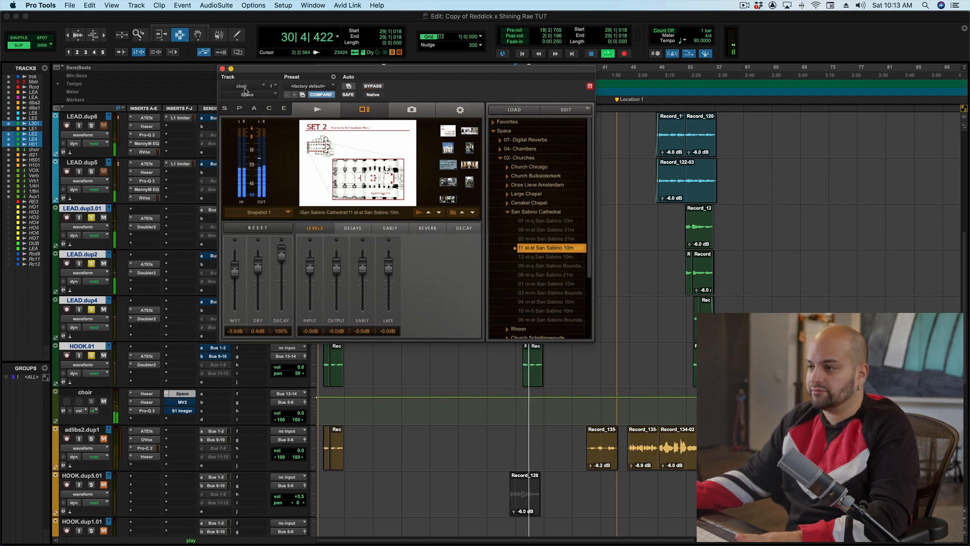
{"action": "left_click", "coordinate": [222, 68]}
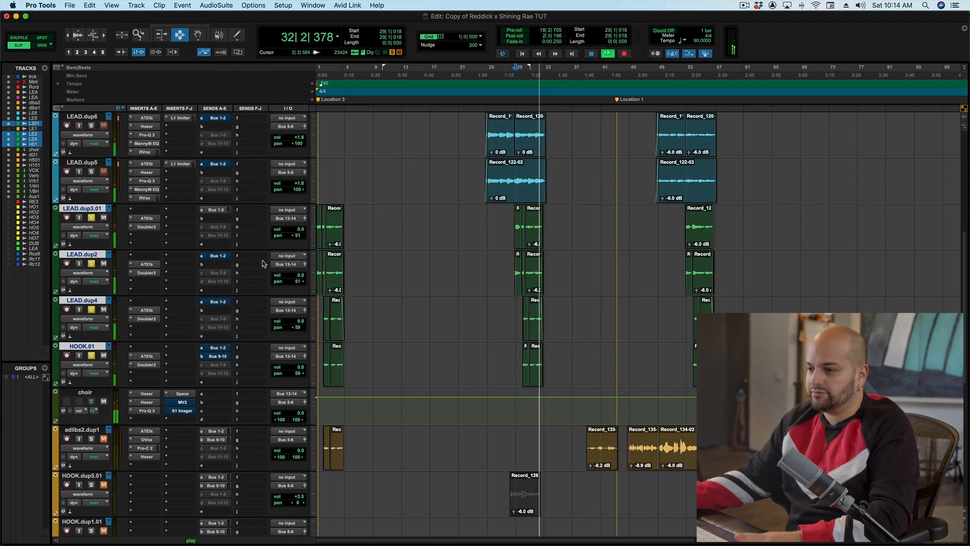
{"action": "key", "text": "space"}
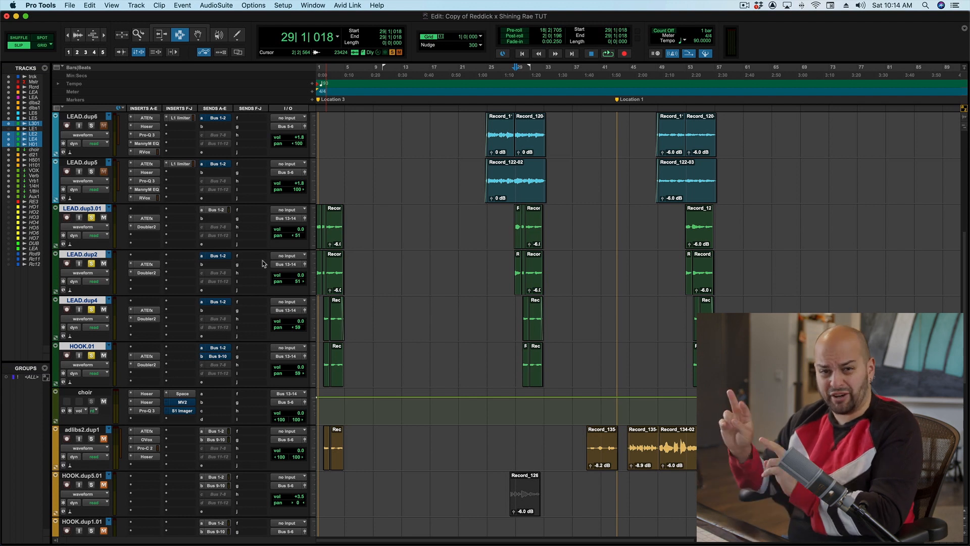
- Inspect the MV2 and S1 Stereo Imager plug-ins on the choir track during playback
{"action": "left_click", "coordinate": [180, 402]}
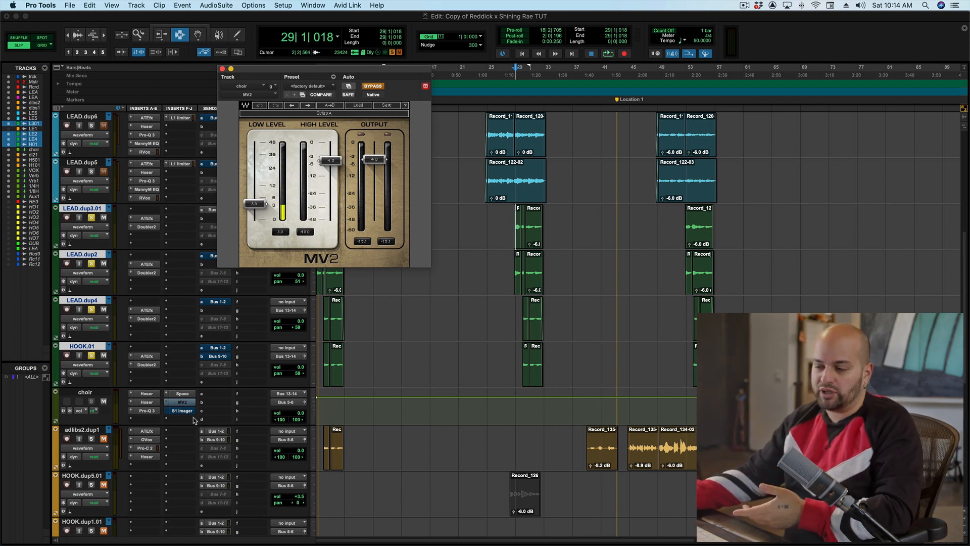
{"action": "left_click", "coordinate": [180, 410]}
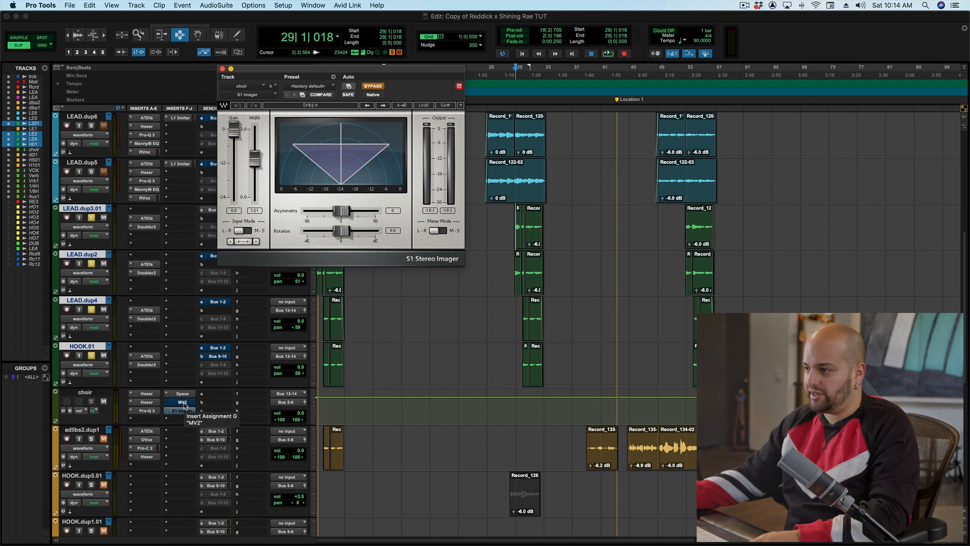
{"action": "key", "text": "space"}
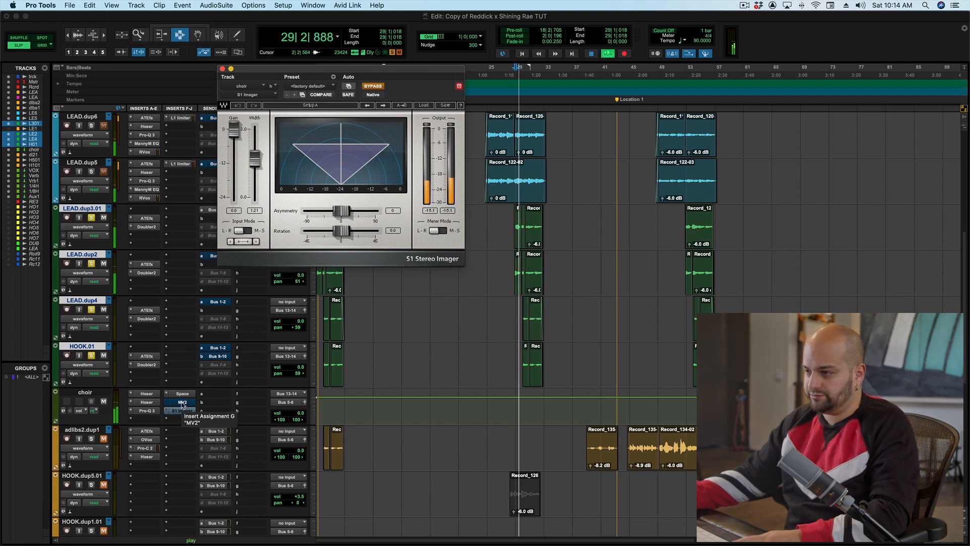
{"action": "left_click", "coordinate": [183, 404], "text": "super"}
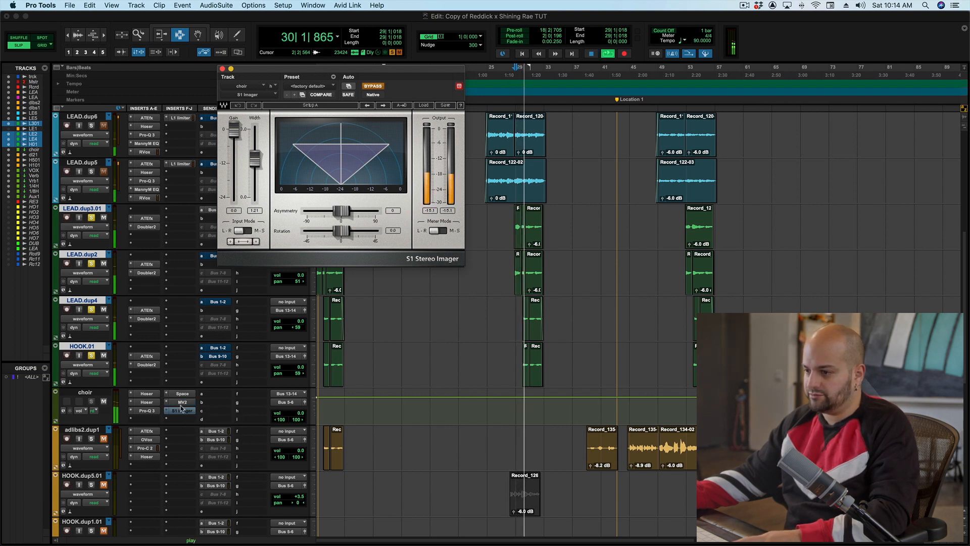
{"action": "left_click", "coordinate": [184, 411], "text": "super"}
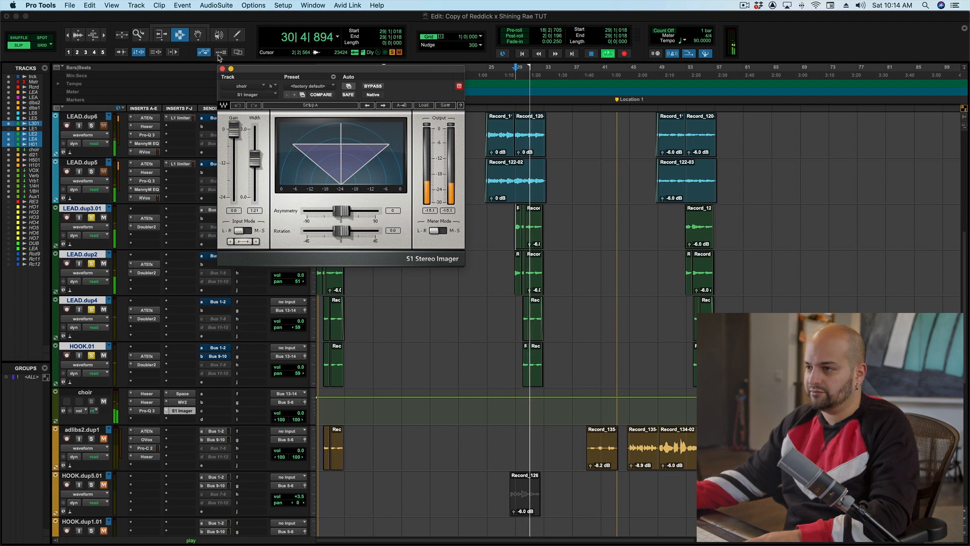
- Close the plug-in window and audition the vocal mix playback while scrolling through the track list
{"action": "left_click", "coordinate": [223, 68]}
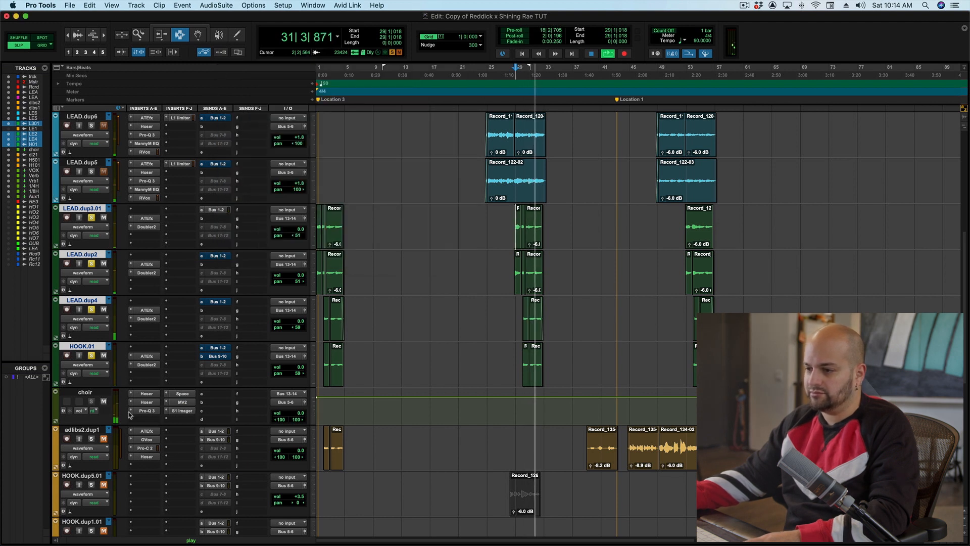
{"action": "key", "text": "space"}
{"action": "left_click", "coordinate": [148, 397], "text": "shift+super"}
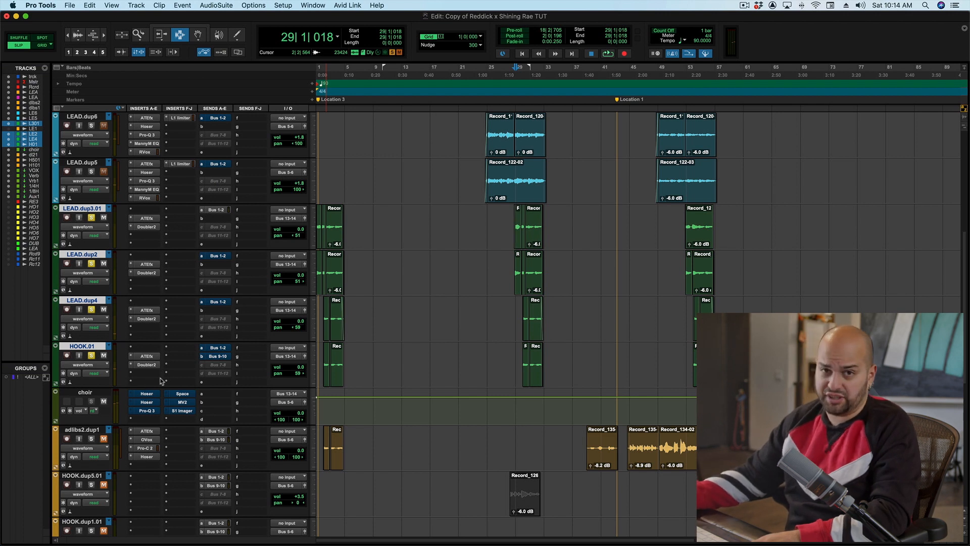
{"action": "key", "text": "space"}
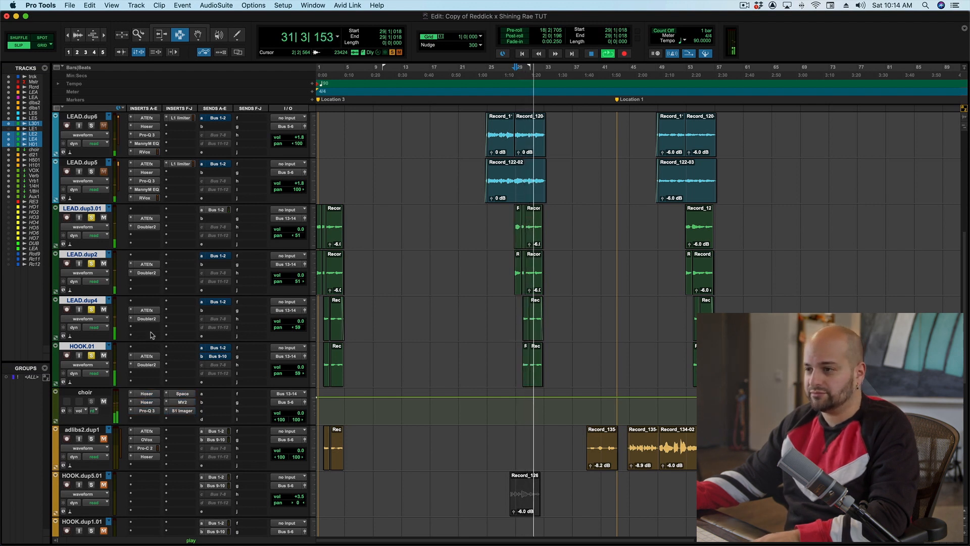
{"action": "key", "text": "space"}
{"action": "scroll", "coordinate": [136, 283], "scroll_direction": "up", "scroll_amount": 10}
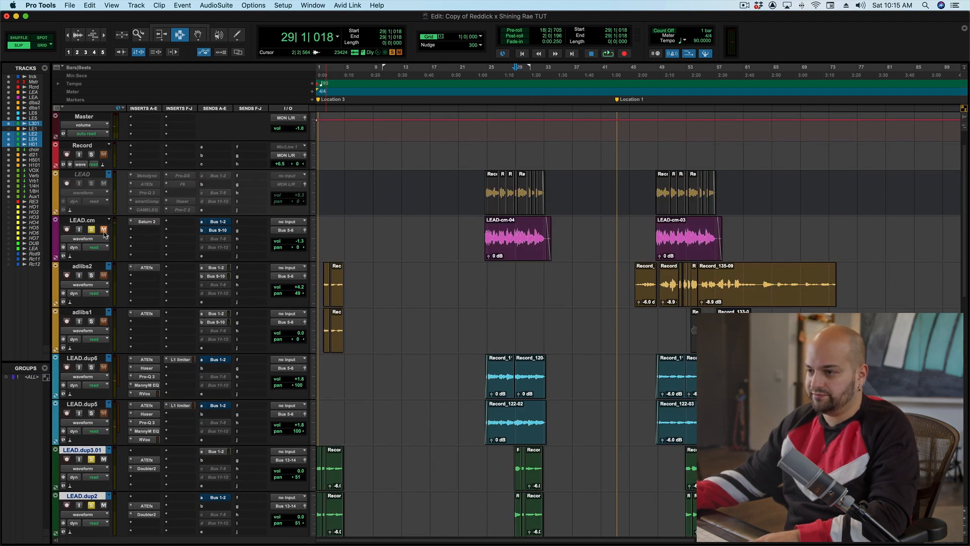
{"action": "key", "text": "space"}
{"action": "scroll", "coordinate": [356, 318], "scroll_direction": "down", "scroll_amount": 5}
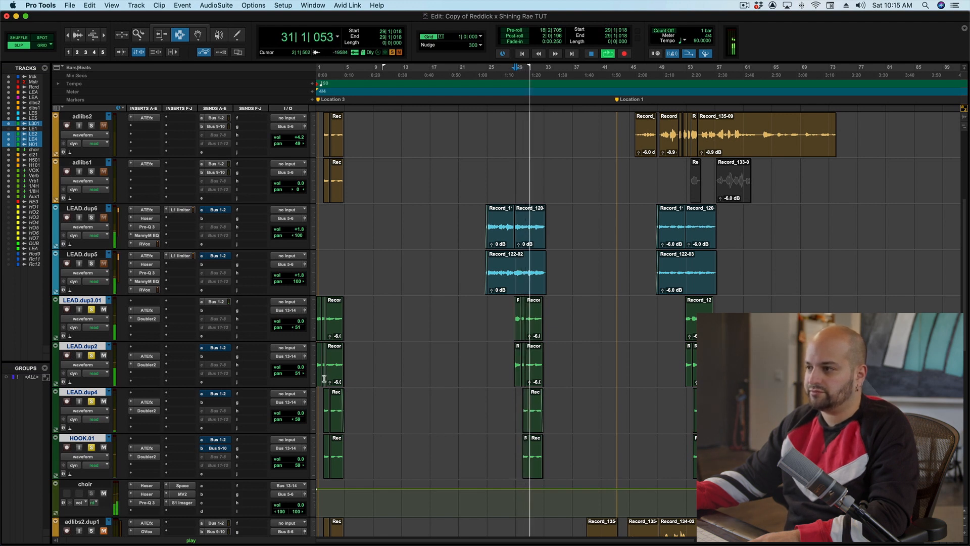
{"action": "key", "text": "space"}
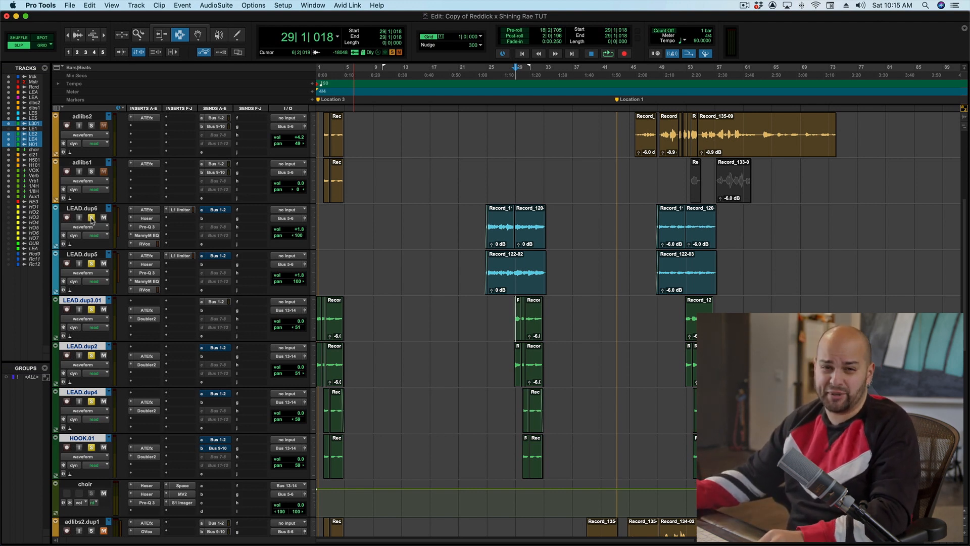
{"action": "key", "text": "space"}
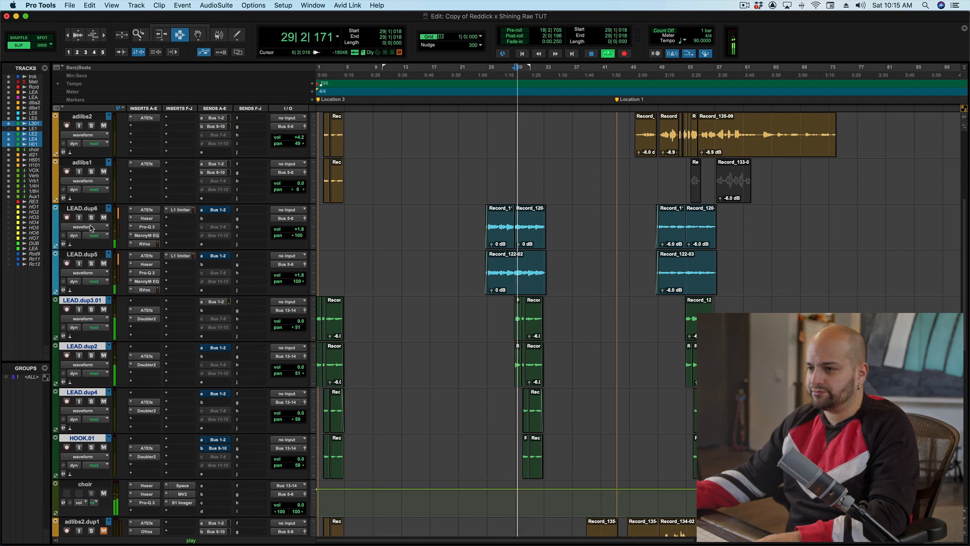
{"action": "scroll", "coordinate": [91, 227], "scroll_direction": "up", "scroll_amount": 5}
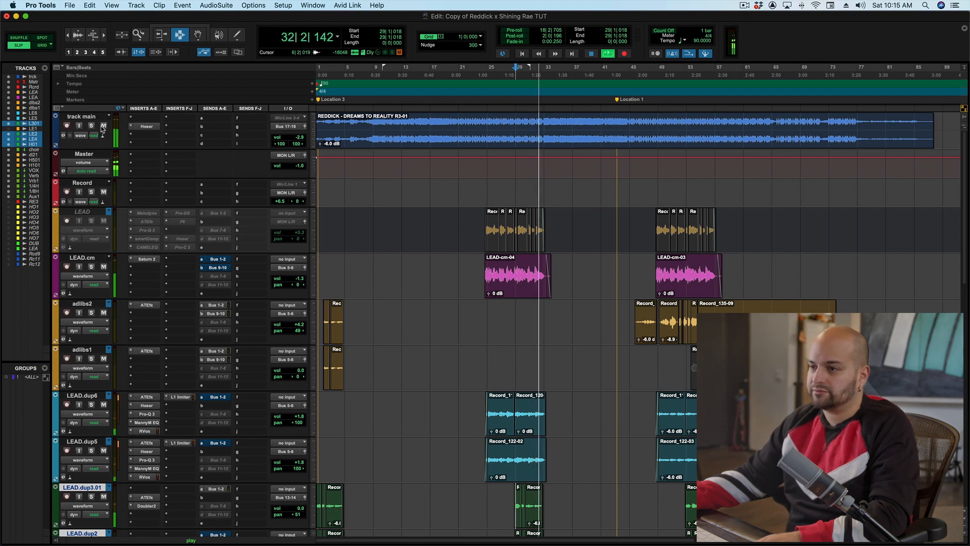
{"action": "key", "text": "space"}
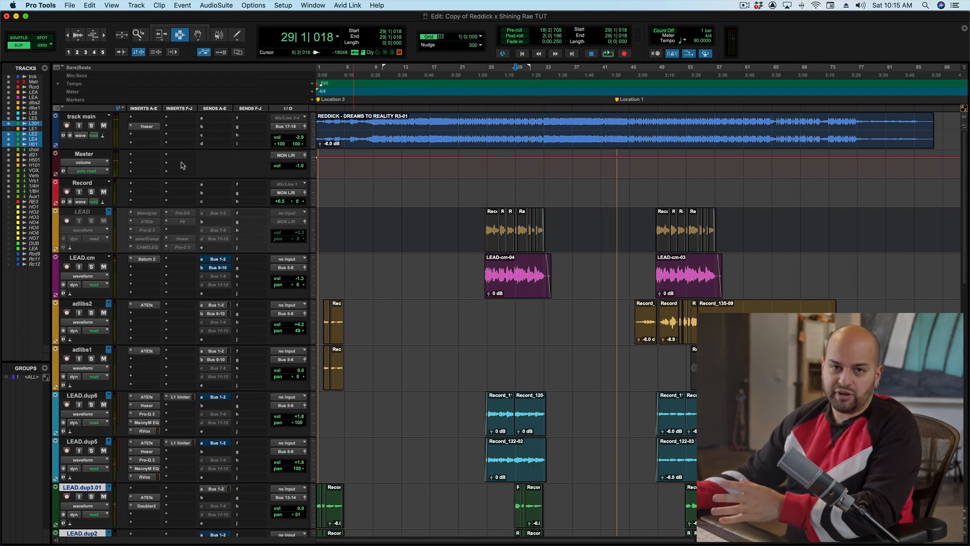
- Add a send from the adlibs2 track to Bus 19 (Mono) and set its send level to 0.0 dB
{"action": "left_click", "coordinate": [660, 310]}
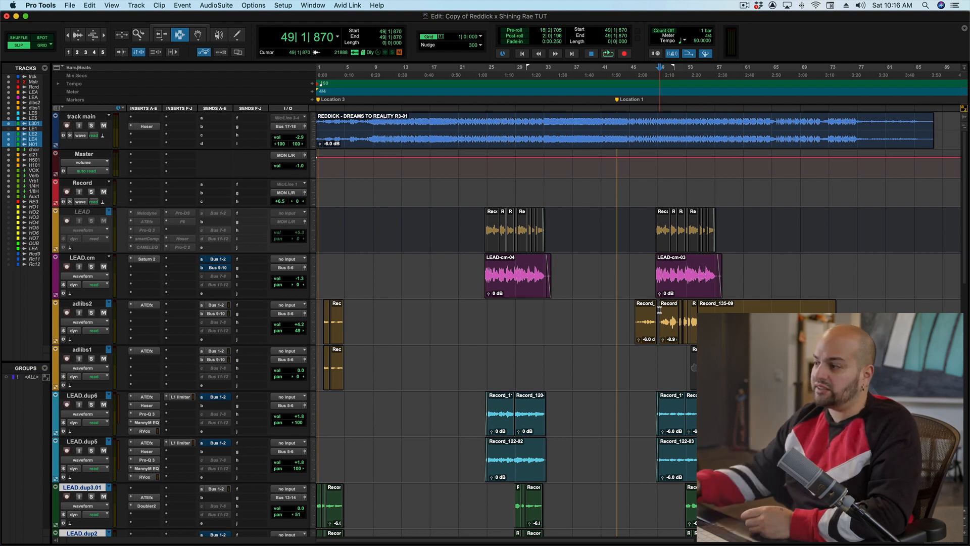
{"action": "left_click", "coordinate": [666, 318]}
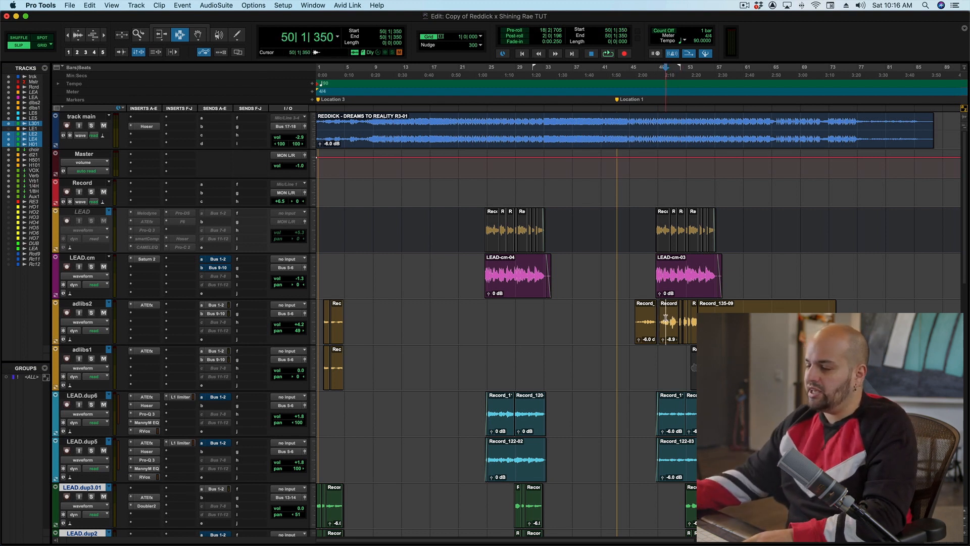
{"action": "left_click", "coordinate": [209, 339]}
{"action": "mouse_move", "coordinate": [238, 347]}
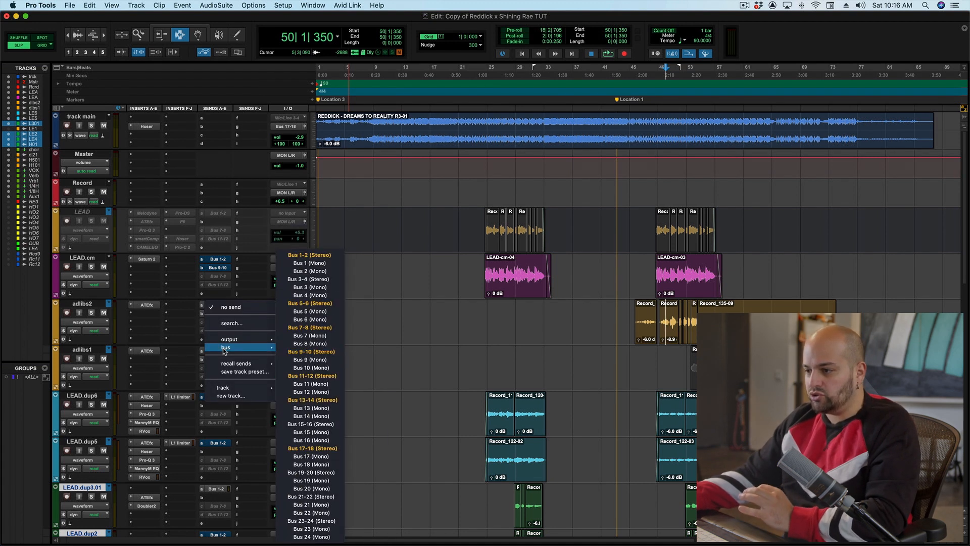
{"action": "left_click", "coordinate": [315, 481]}
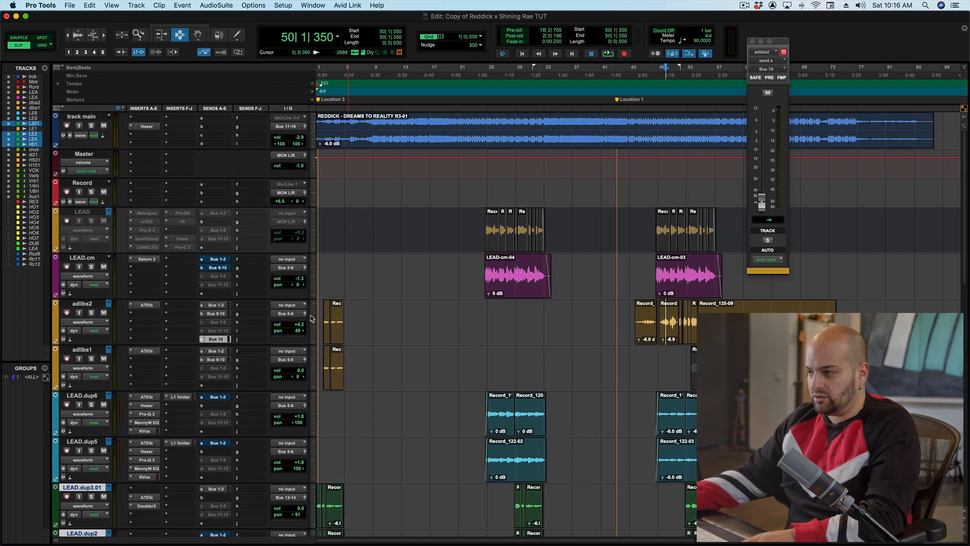
{"action": "left_click", "coordinate": [764, 203], "text": "alt"}
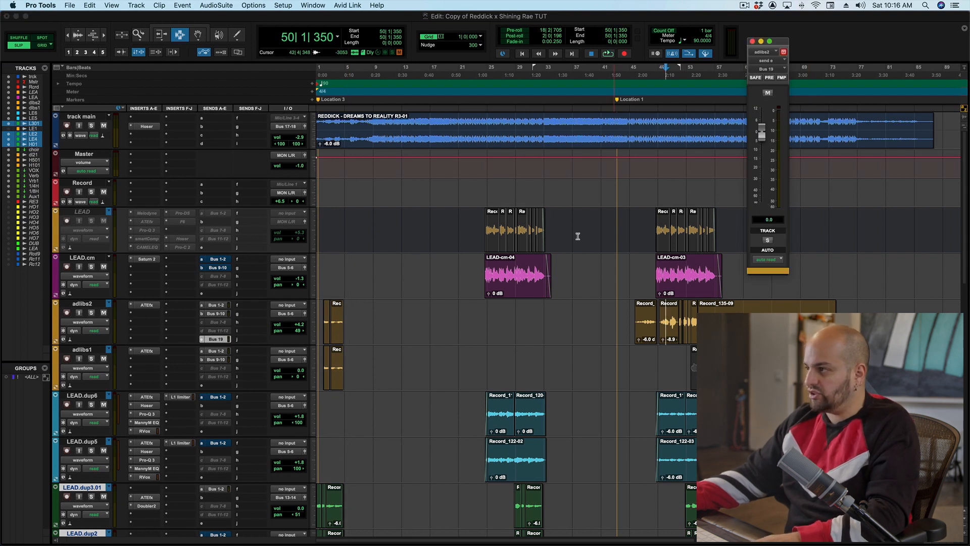
- Insert an RCompressor plug-in on the LEAD.cm track
{"action": "left_click", "coordinate": [141, 269]}
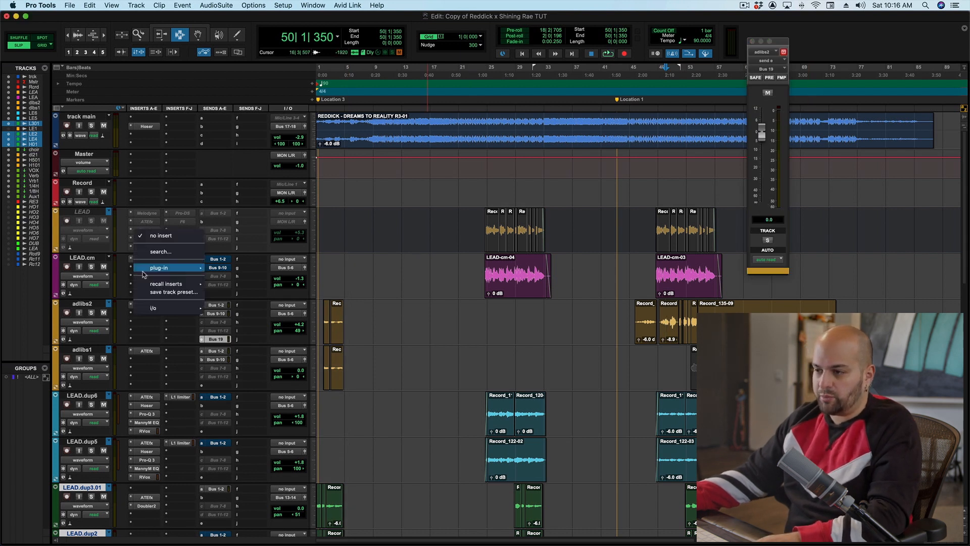
{"action": "left_click", "coordinate": [157, 253]}
{"action": "type", "text": "rcomp"}
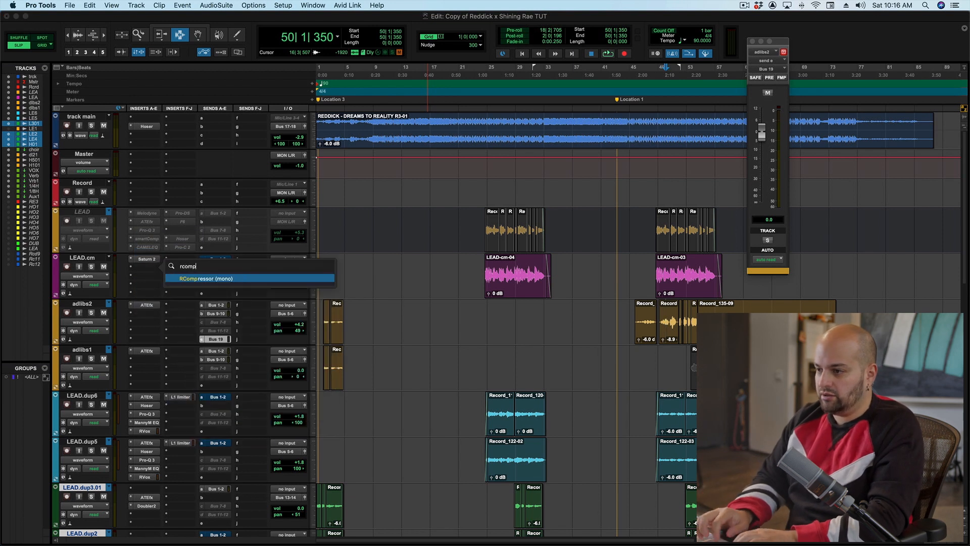
{"action": "key", "text": "Return"}
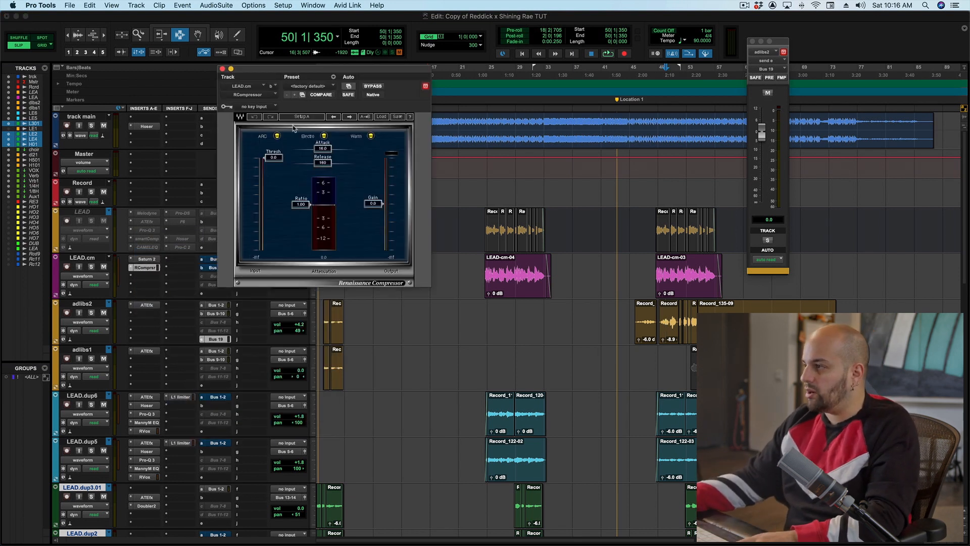
- Set the RCompressor's sidechain key input to Bus 19 (Mono)
{"action": "left_click", "coordinate": [266, 106]}
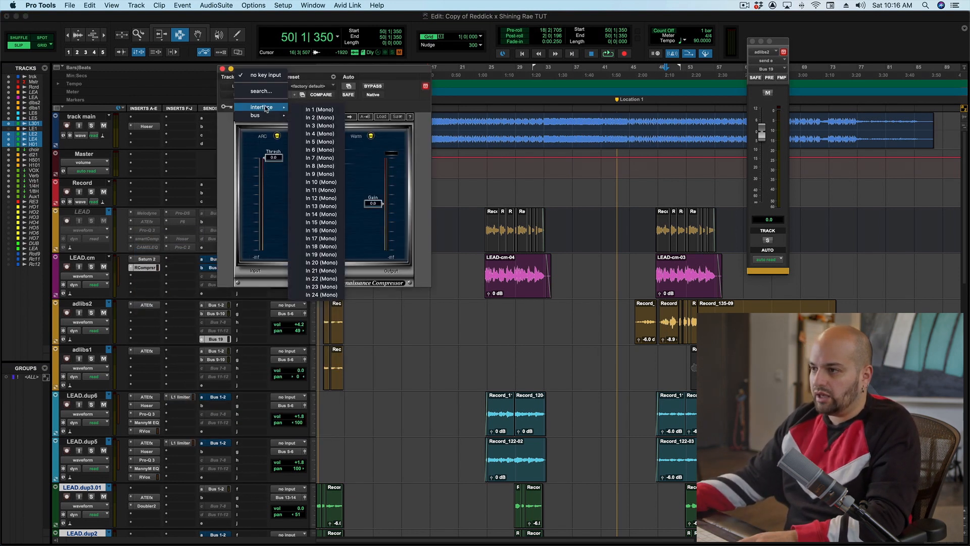
{"action": "left_click", "coordinate": [266, 111]}
{"action": "left_click", "coordinate": [264, 107]}
{"action": "mouse_move", "coordinate": [261, 115]}
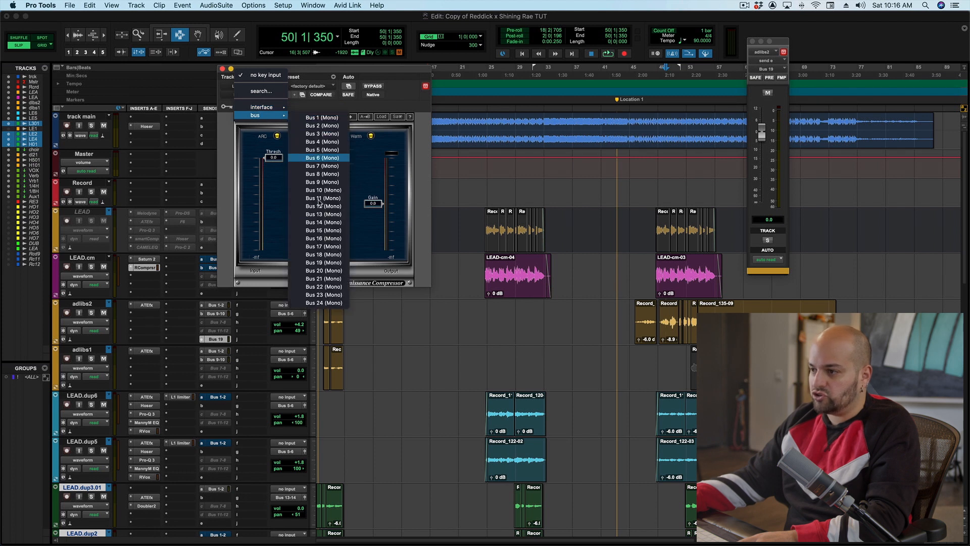
{"action": "left_click", "coordinate": [316, 262]}
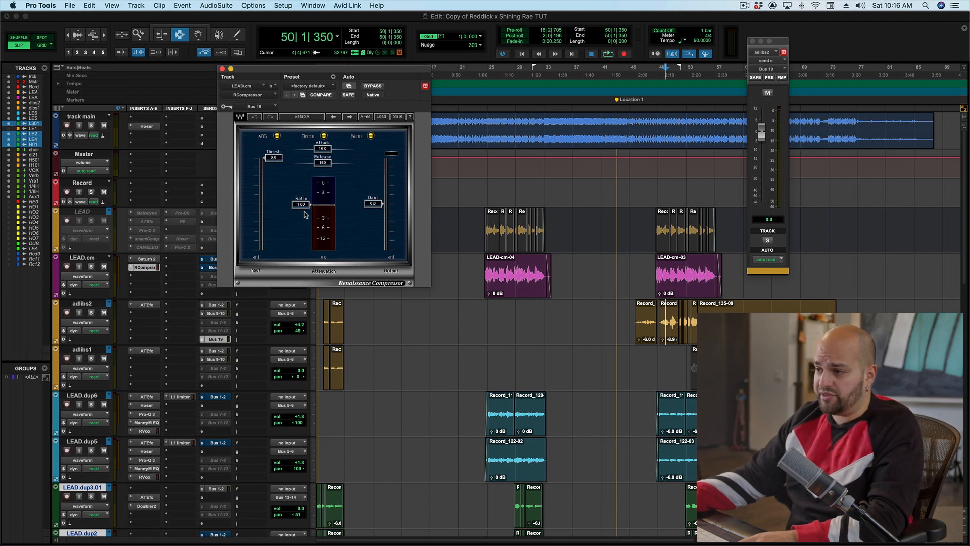
- Set the RCompressor ratio to 3.32 and lower its threshold while auditioning playback
{"action": "left_click_drag", "start_coordinate": [307, 205], "coordinate": [306, 224]}
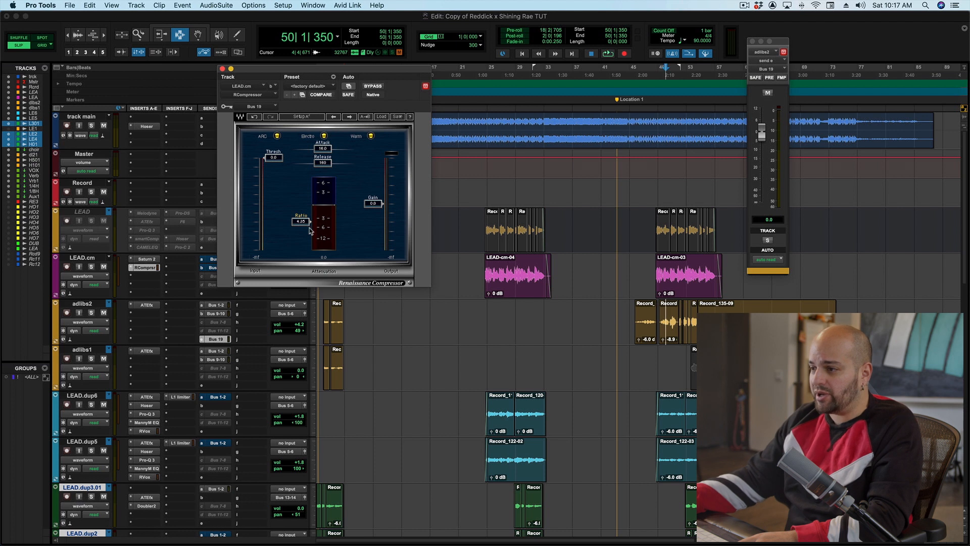
{"action": "left_click_drag", "start_coordinate": [307, 226], "coordinate": [307, 223]}
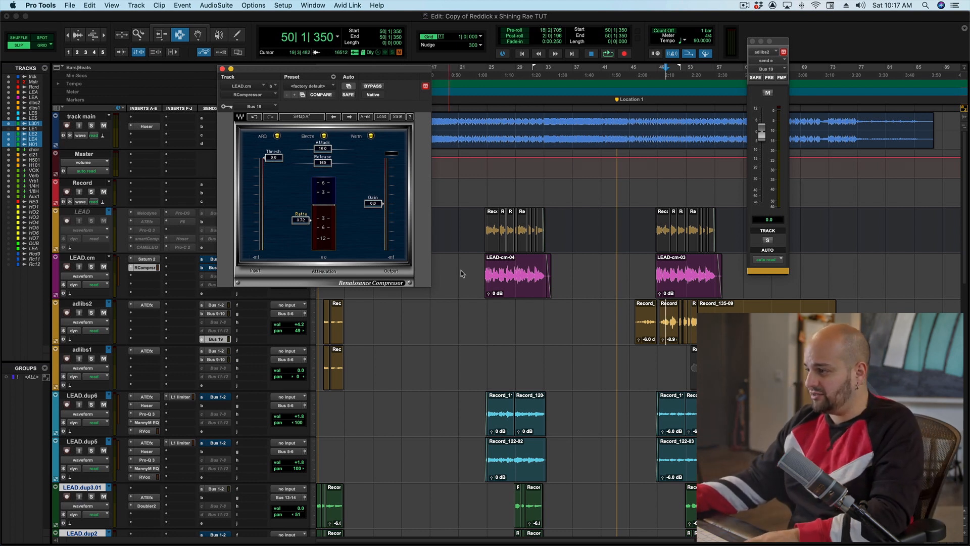
{"action": "key", "text": "space"}
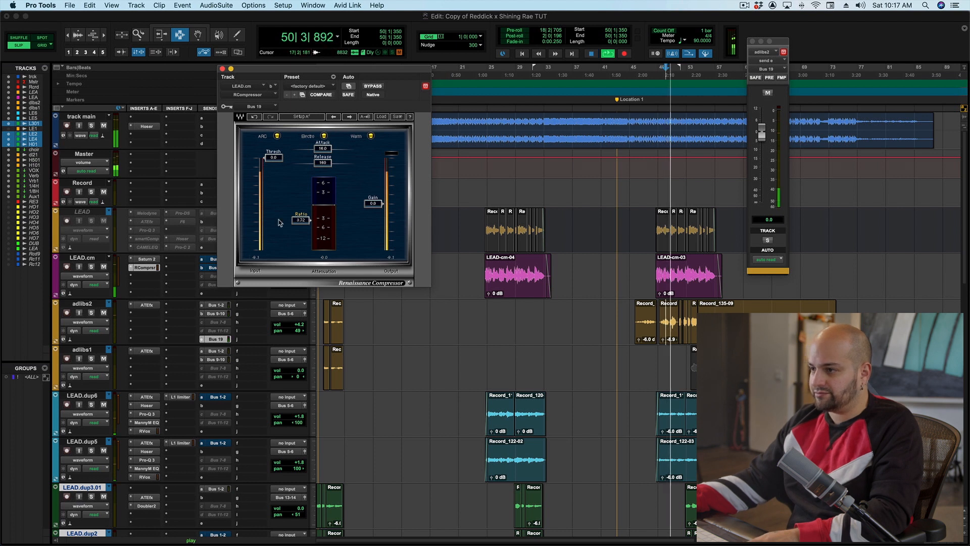
{"action": "left_click_drag", "start_coordinate": [273, 157], "coordinate": [273, 174]}
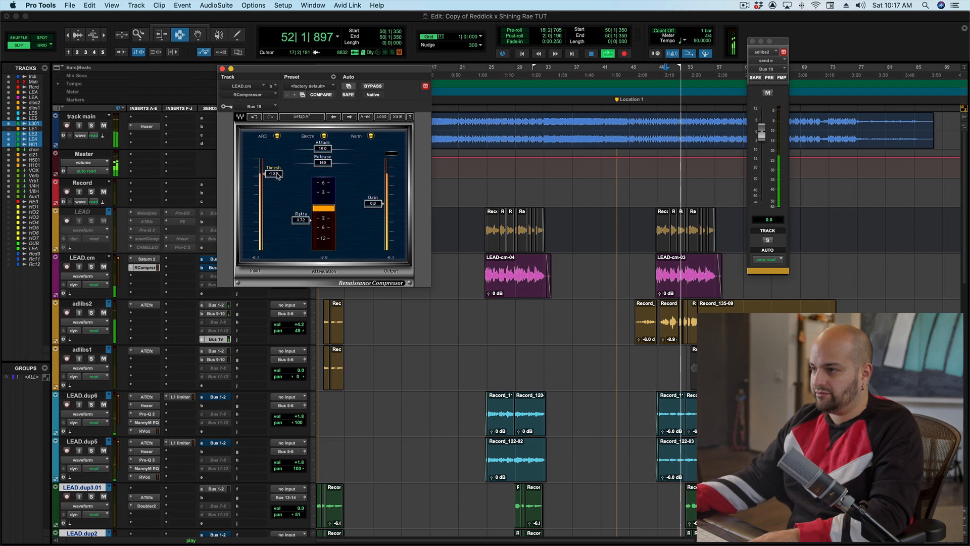
- Close the compressor window and lower the adlibs2 track volume to +2.4 dB
{"action": "left_click", "coordinate": [222, 68]}
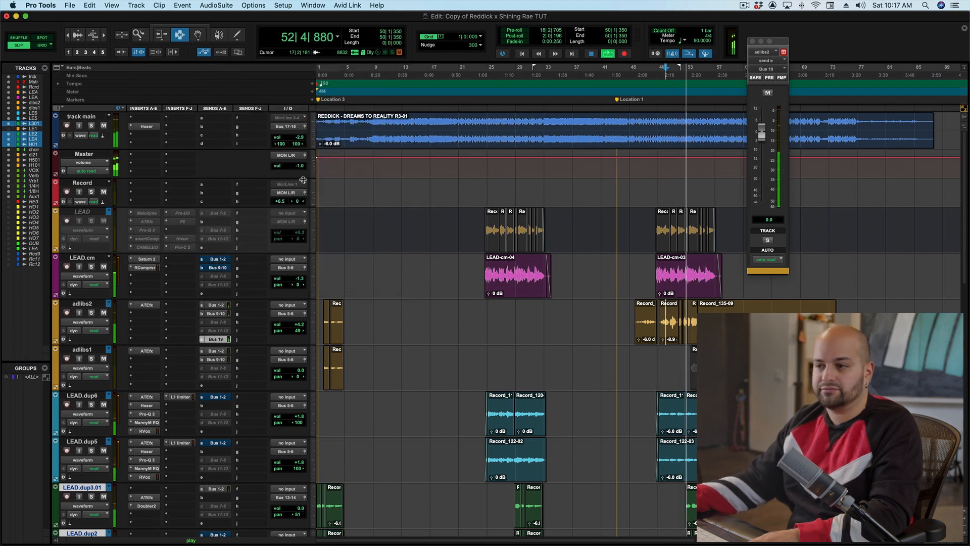
{"action": "left_click", "coordinate": [287, 328]}
{"action": "left_click_drag", "start_coordinate": [287, 327], "coordinate": [289, 330]}
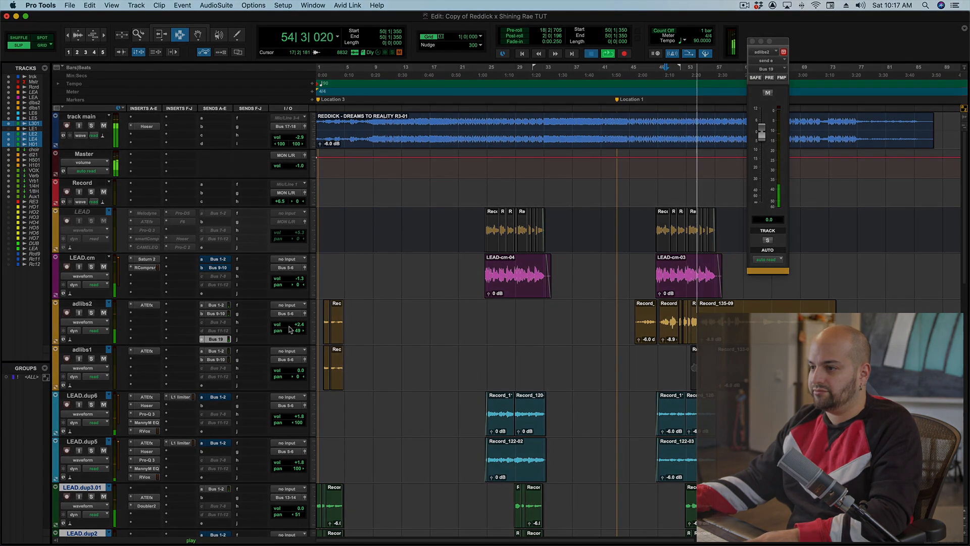